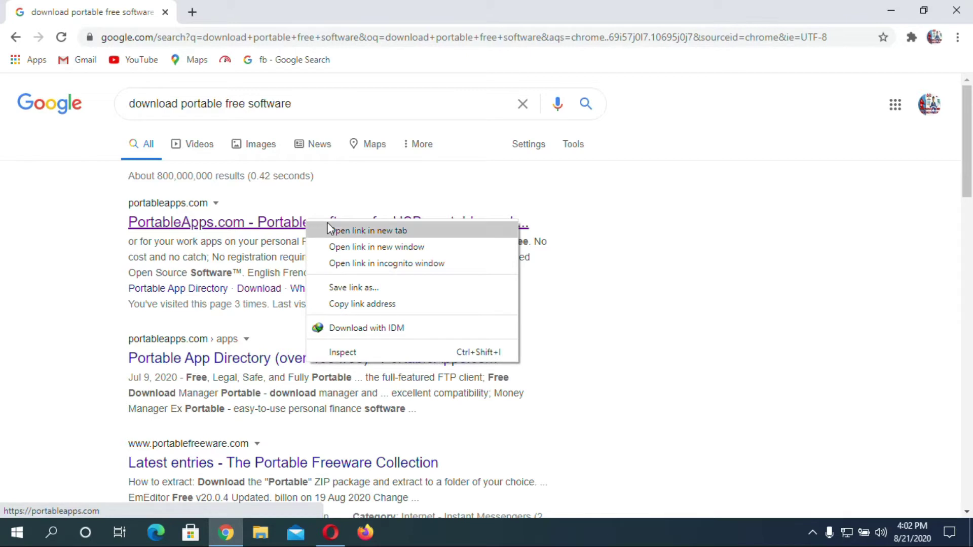
- Open the PortableApps.com search result in a new tab and go to its free download page
left_click(374, 232)
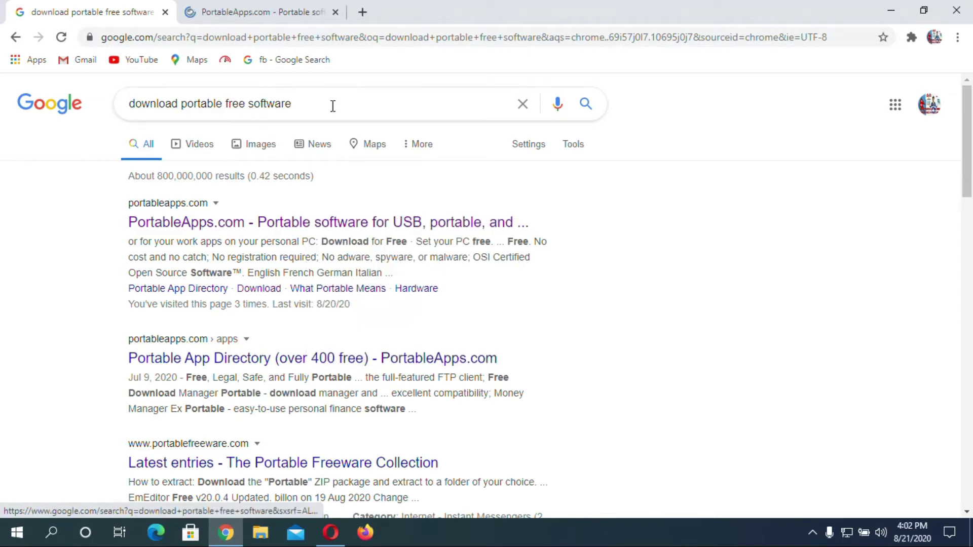
left_click(276, 15)
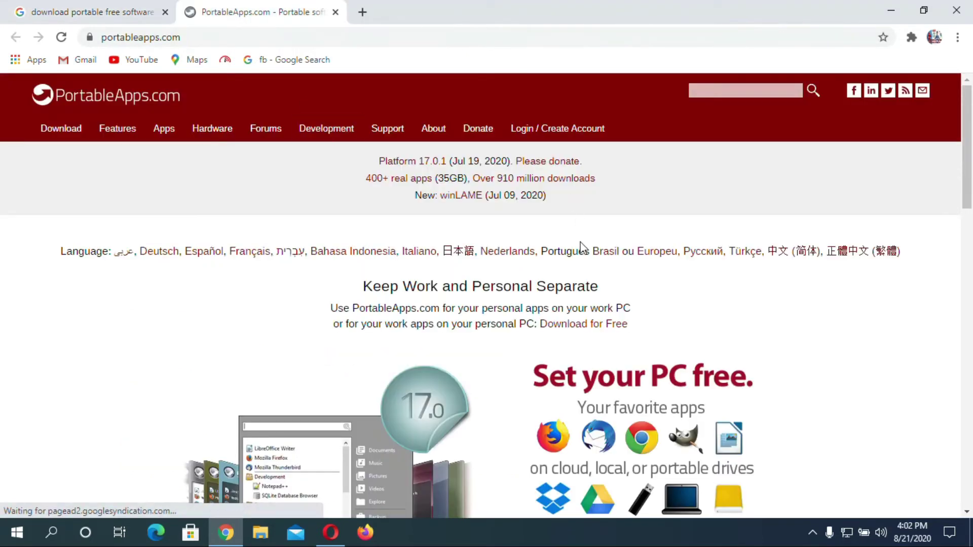
scroll(658, 284, "down", 7)
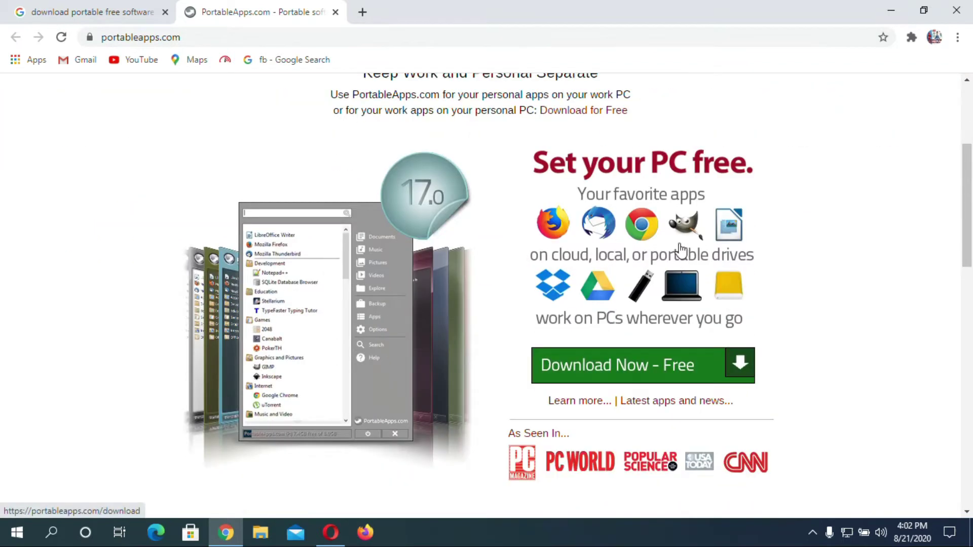
left_click(607, 226)
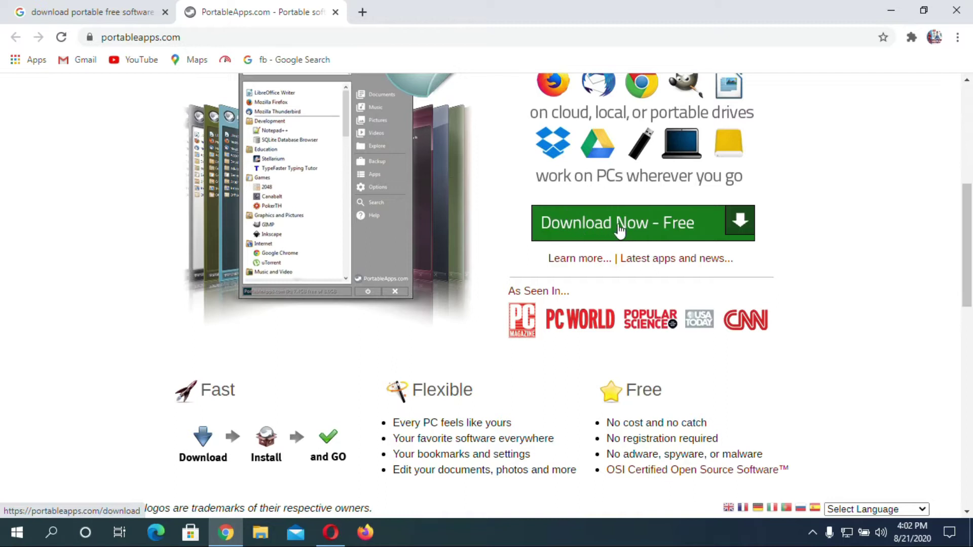
left_click(627, 222)
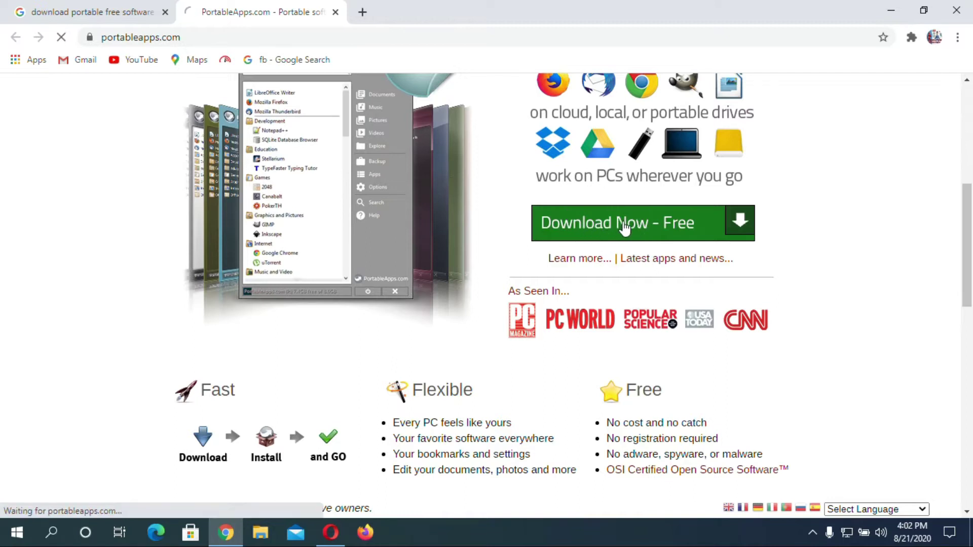
- Download the PortableApps.com Platform 17.0.1 setup file from PortableApps.com, saving it in the Programs category
scroll(604, 261, "down", 8)
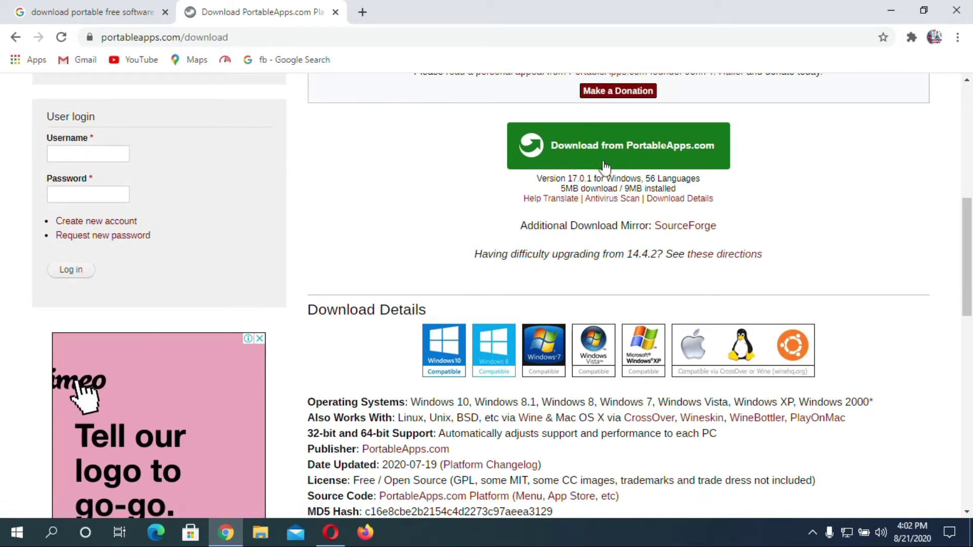
left_click(650, 155)
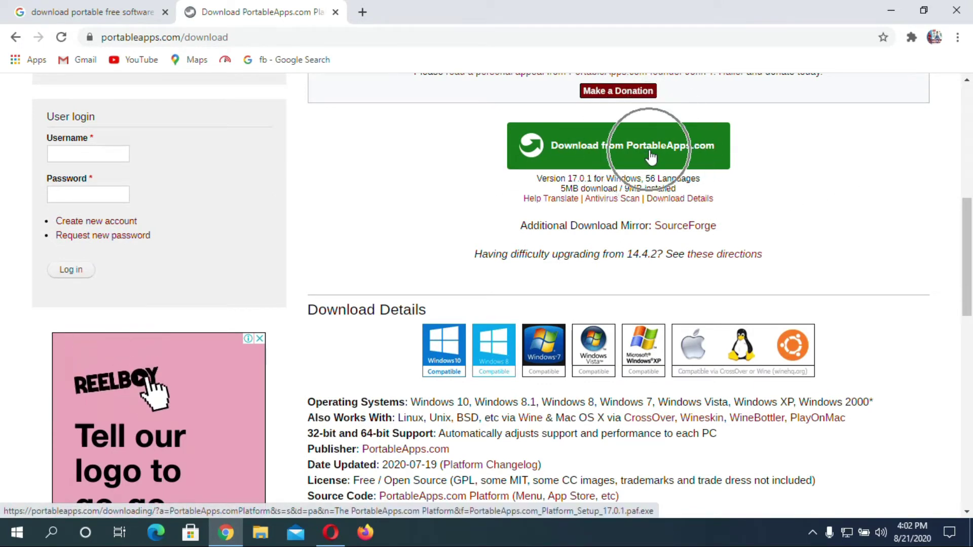
left_click(598, 148)
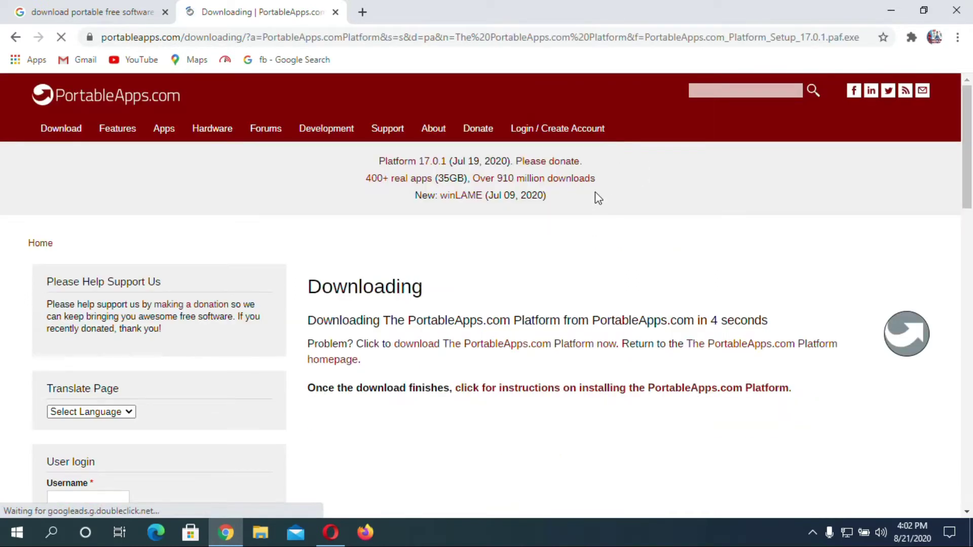
scroll(594, 197, "down", 5)
scroll(628, 187, "down", 2)
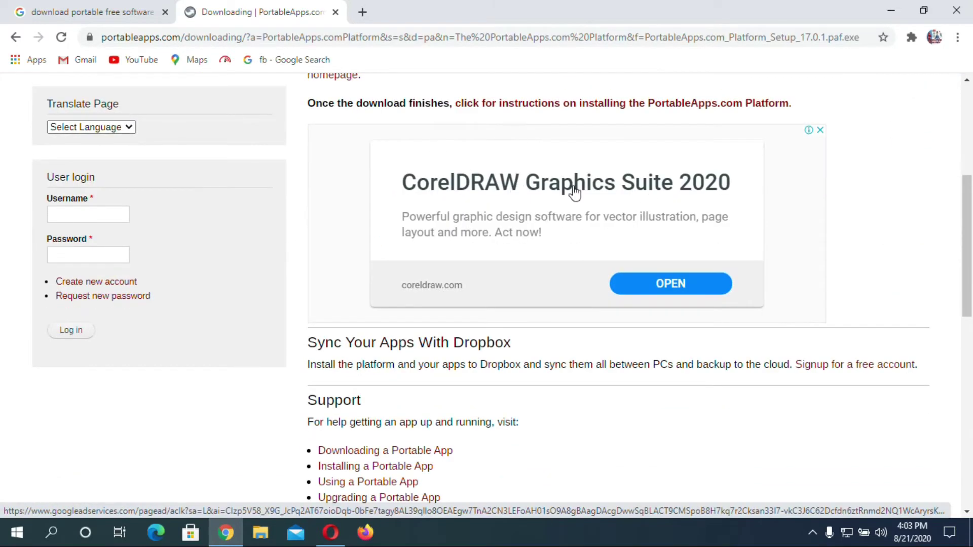
scroll(552, 193, "down", 3)
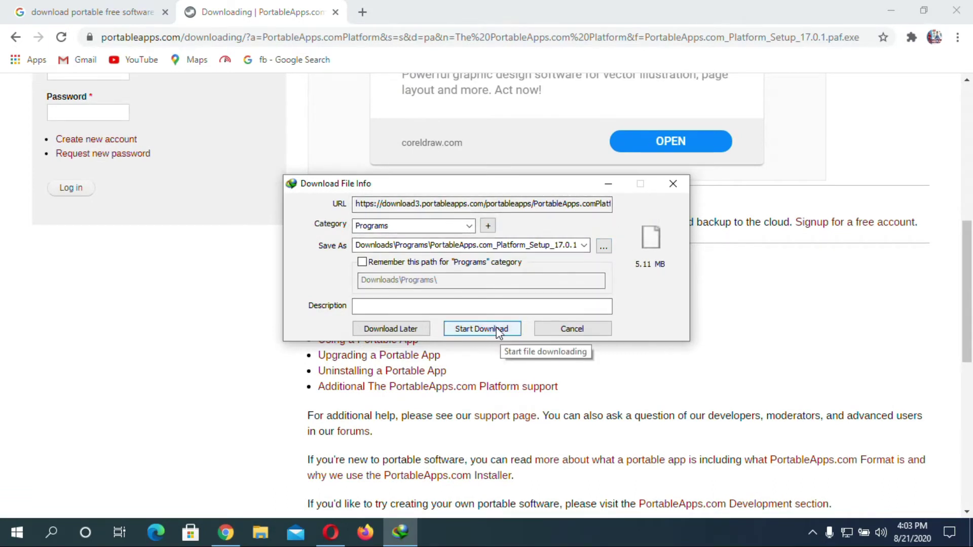
left_click(480, 329)
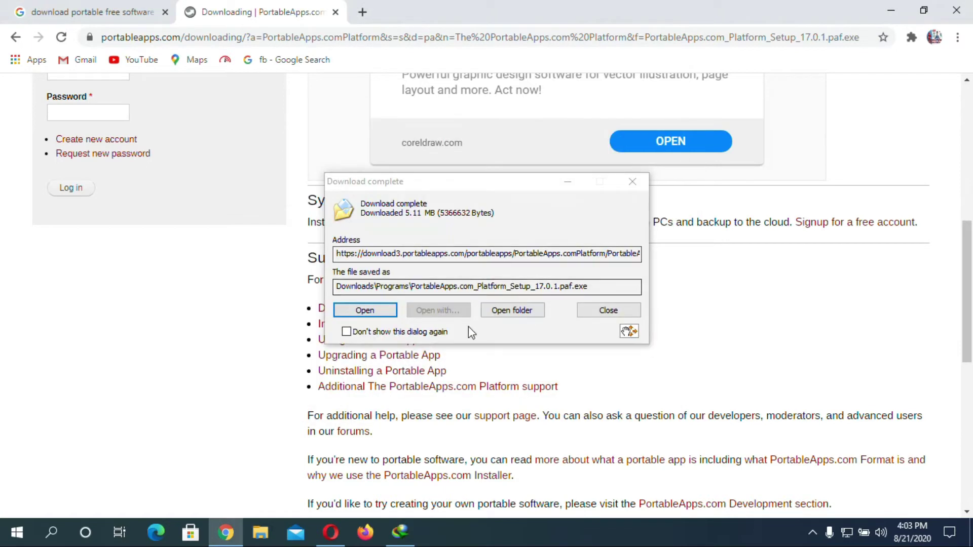
- Open the folder containing the downloaded setup file and launch the PortableApps.com Platform installer in English
left_click(503, 309)
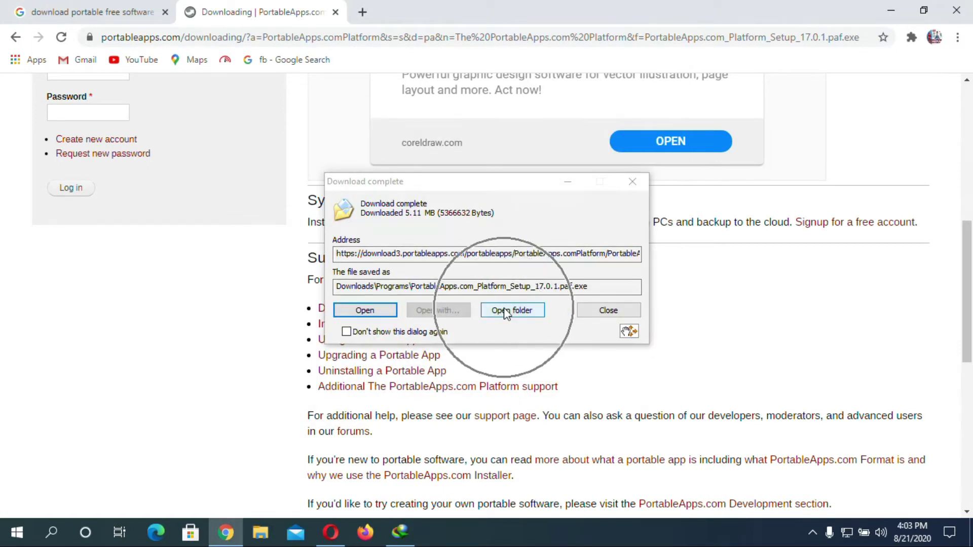
left_click(504, 309)
left_click(527, 314)
double_click(244, 232)
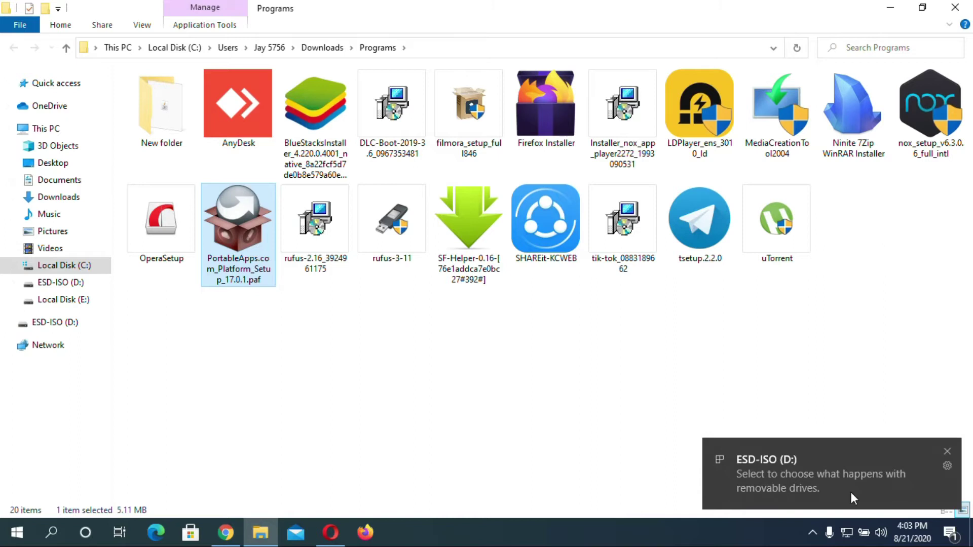
double_click(239, 227)
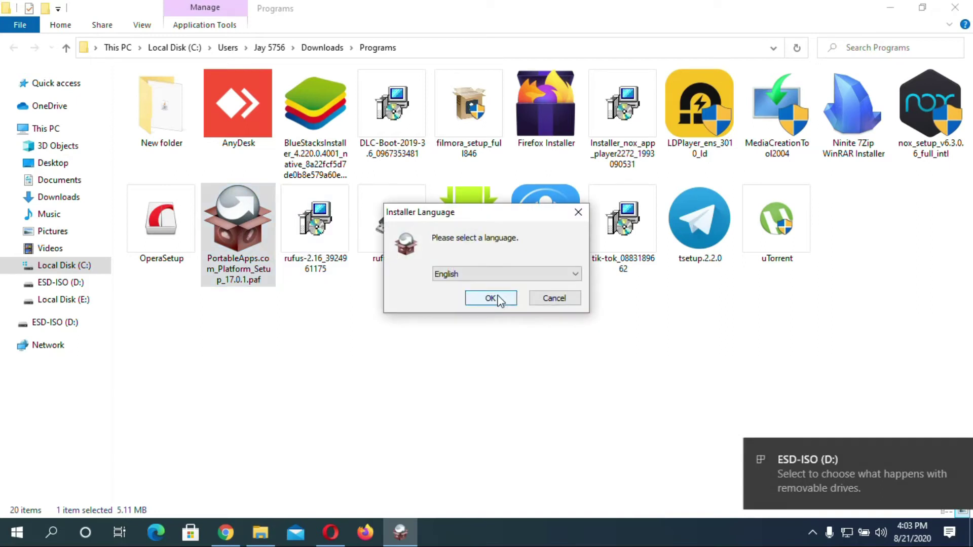
left_click(500, 299)
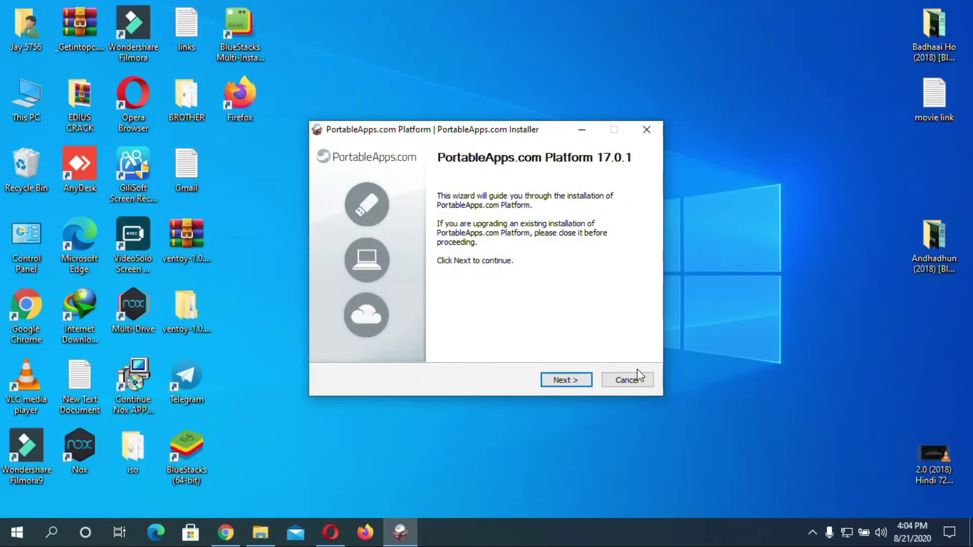
- Install a new portable copy of the PortableApps.com Platform to the ESD-ISO (D:) drive
left_click(565, 381)
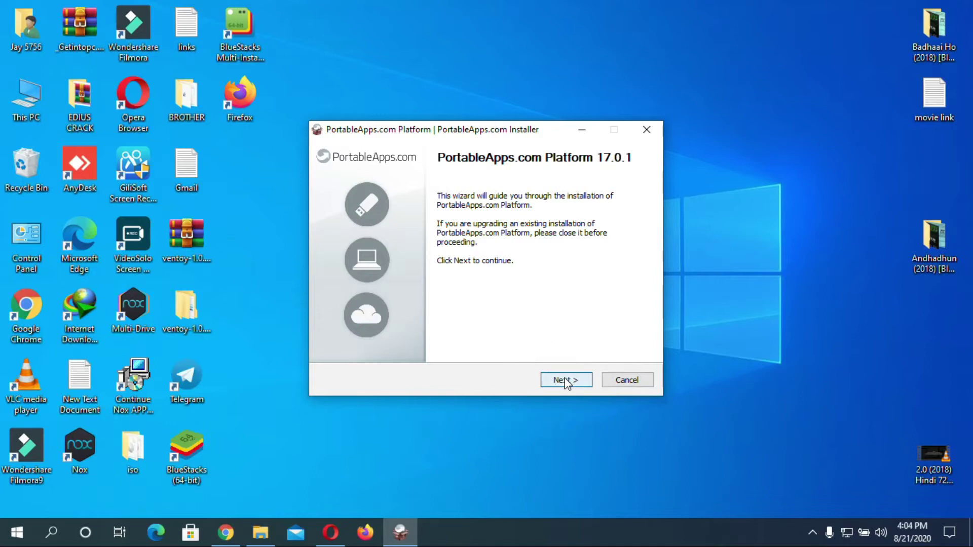
left_click(567, 381)
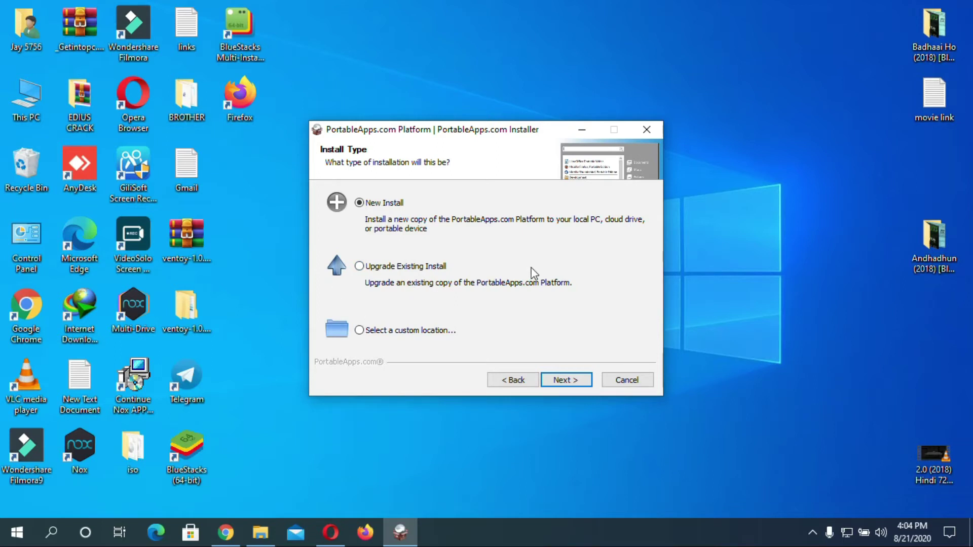
left_click(572, 383)
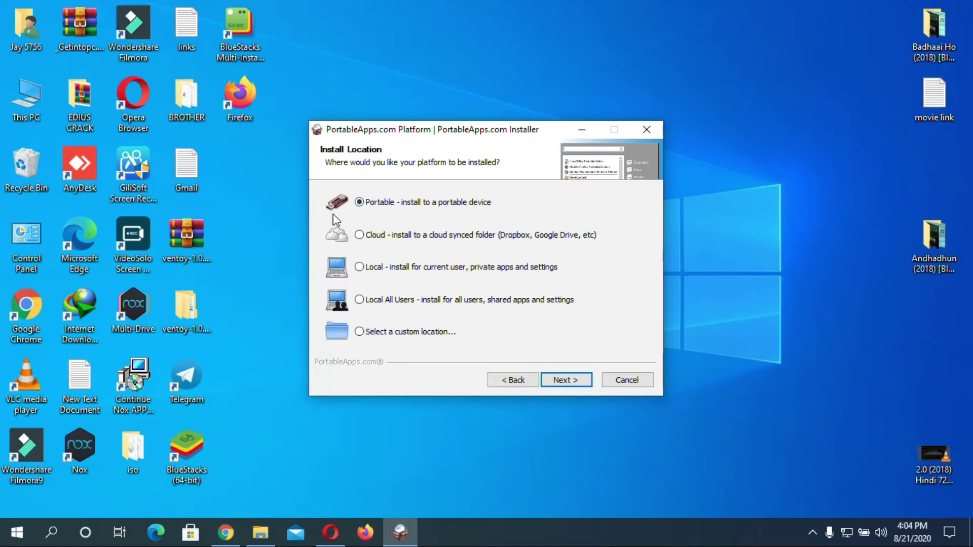
left_click(565, 381)
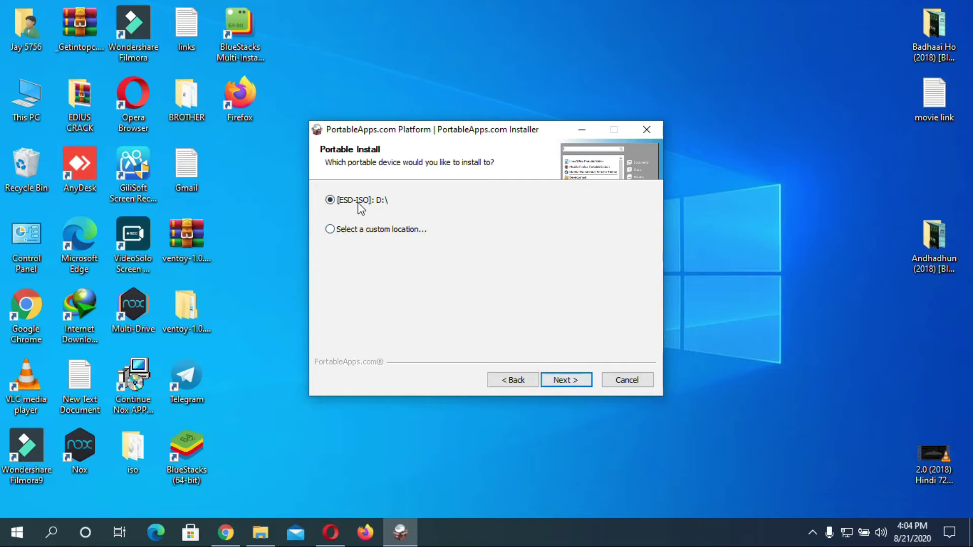
left_click(561, 382)
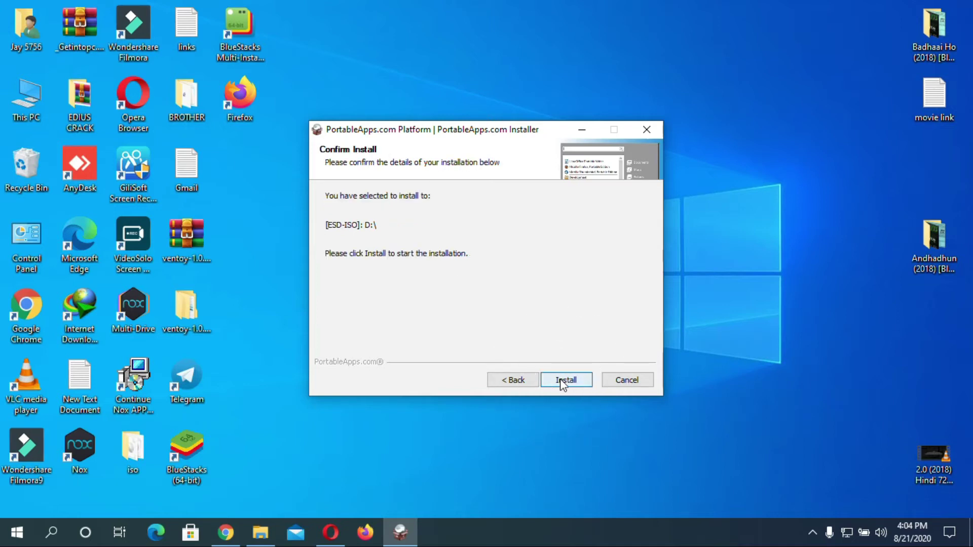
left_click(563, 381)
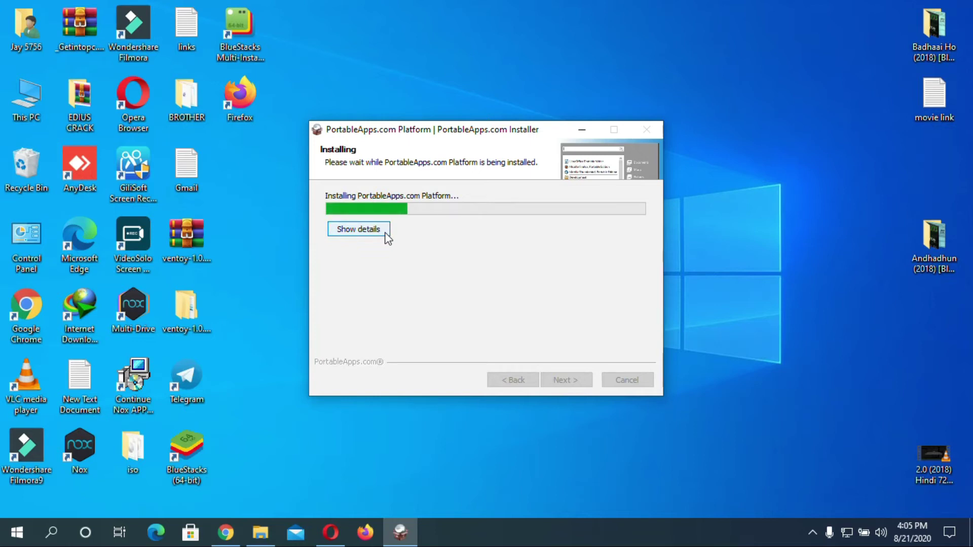
right_click(783, 86)
left_click(800, 128)
right_click(723, 80)
left_click(771, 122)
right_click(765, 91)
left_click(799, 137)
right_click(733, 92)
left_click(770, 133)
right_click(742, 94)
left_click(793, 138)
right_click(737, 99)
left_click(779, 142)
right_click(720, 109)
left_click(768, 149)
right_click(737, 105)
left_click(770, 148)
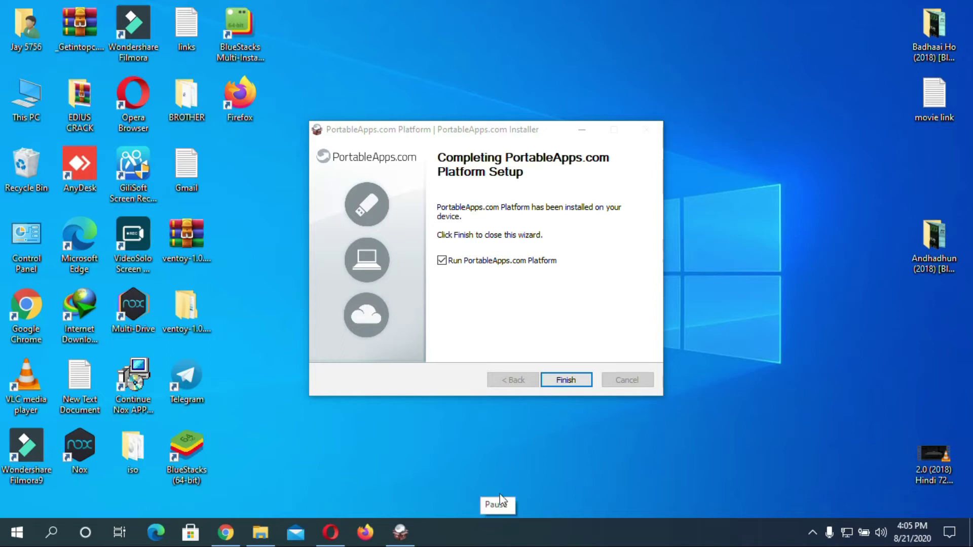
- Finish the setup with the option to run the PortableApps.com Platform enabled
left_click(555, 378)
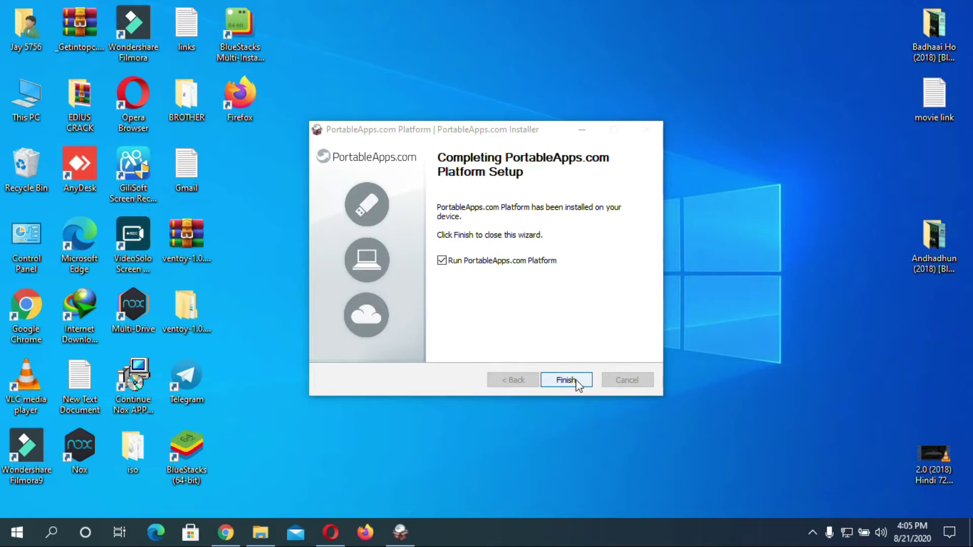
left_click(567, 380)
right_click(528, 130)
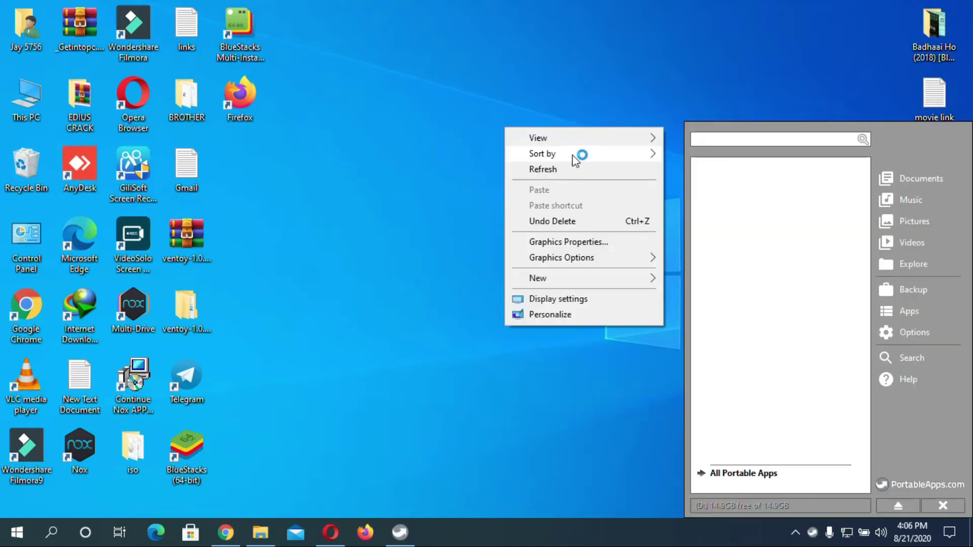
left_click(566, 169)
right_click(644, 114)
left_click(712, 157)
right_click(668, 109)
left_click(727, 154)
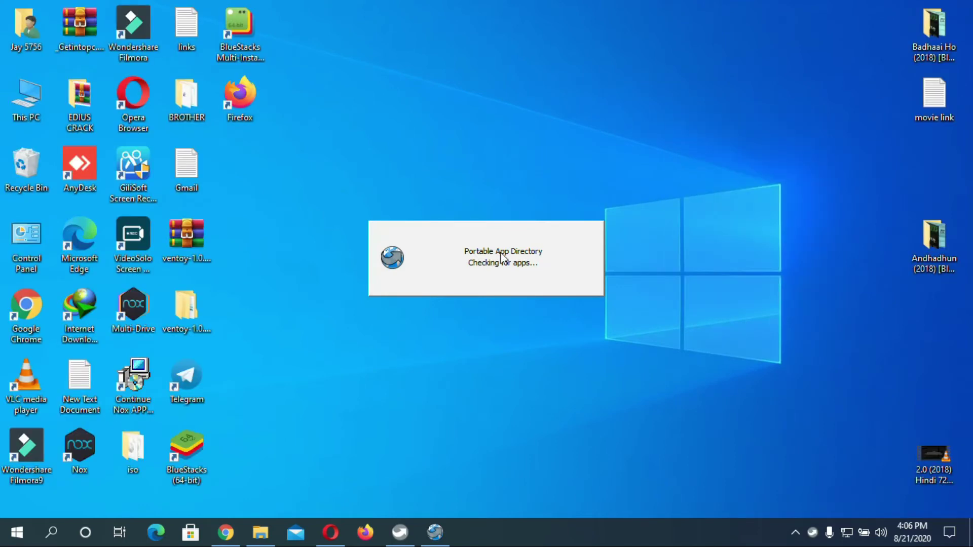
left_click(531, 274)
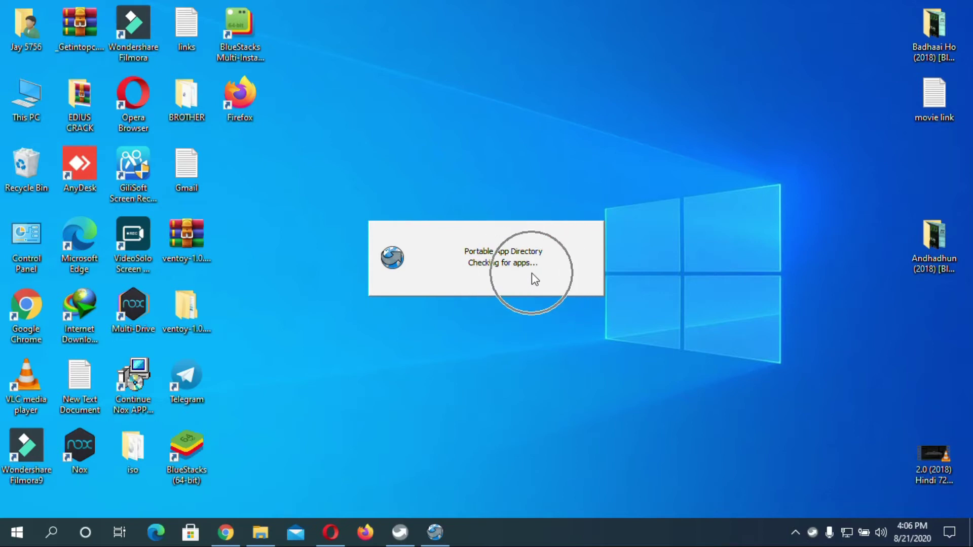
right_click(677, 145)
left_click(704, 185)
right_click(694, 154)
left_click(744, 202)
right_click(633, 150)
left_click(670, 193)
right_click(585, 137)
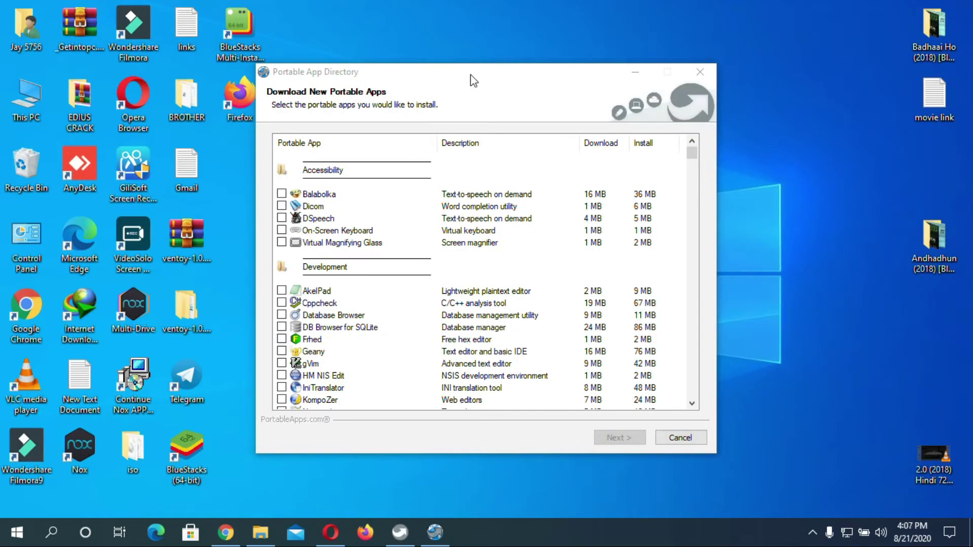
- Mark On-Screen Keyboard in the Accessibility category of the Portable App Directory for installation
left_click_drag(473, 80, 506, 52)
scroll(445, 229, "down", 9)
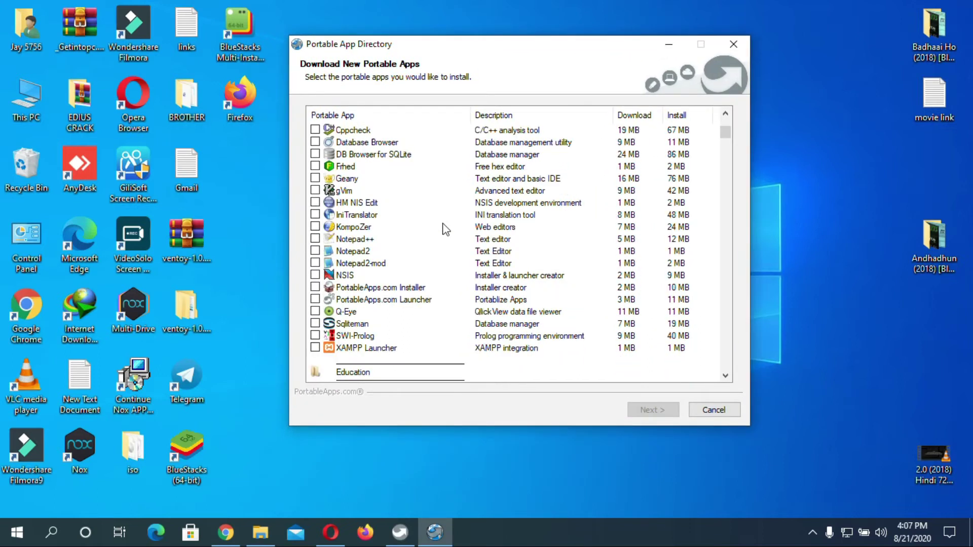
scroll(445, 229, "down", 10)
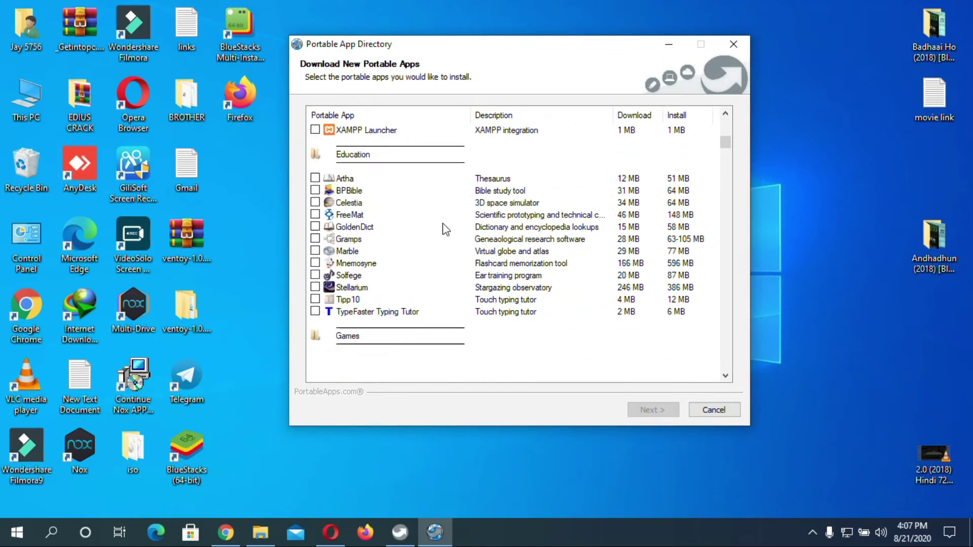
scroll(445, 229, "up", 4)
scroll(445, 229, "up", 15)
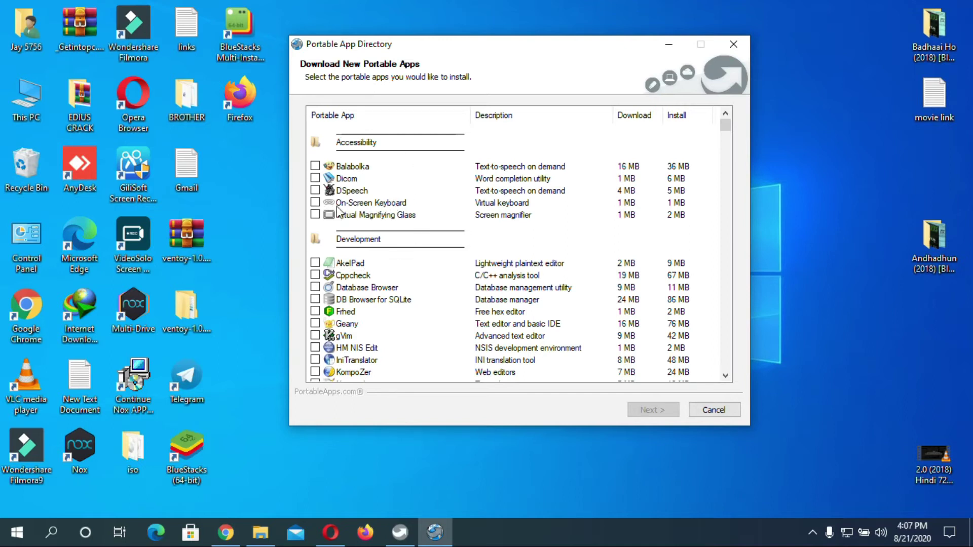
left_click(315, 204)
left_click(315, 202)
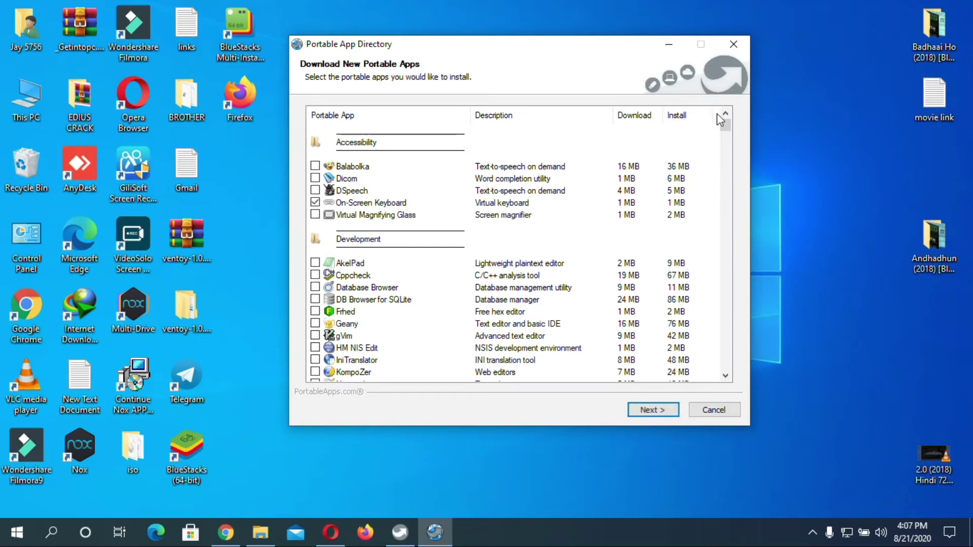
- Look through the apps offered in the Development, Education, Games, and Graphics and Pictures categories
scroll(559, 215, "down", 2)
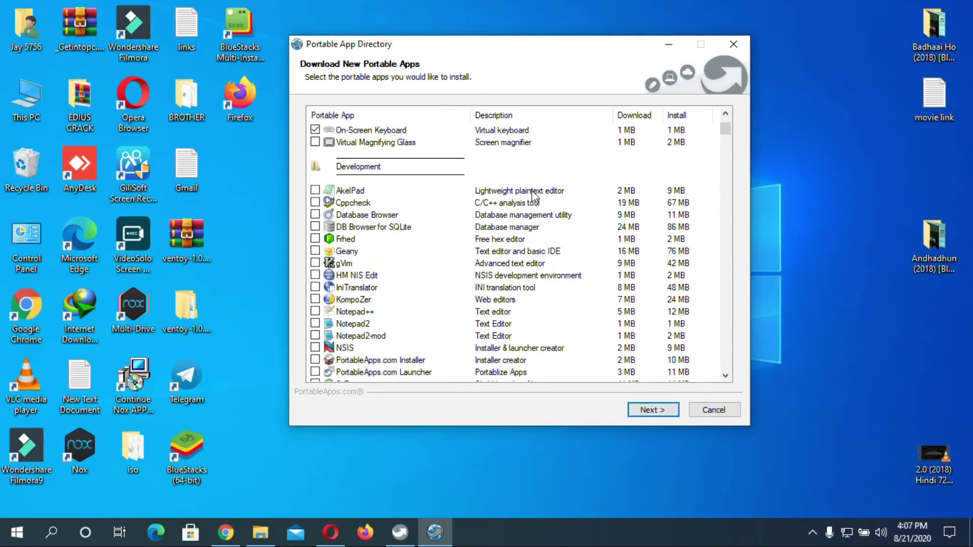
scroll(545, 189, "down", 1)
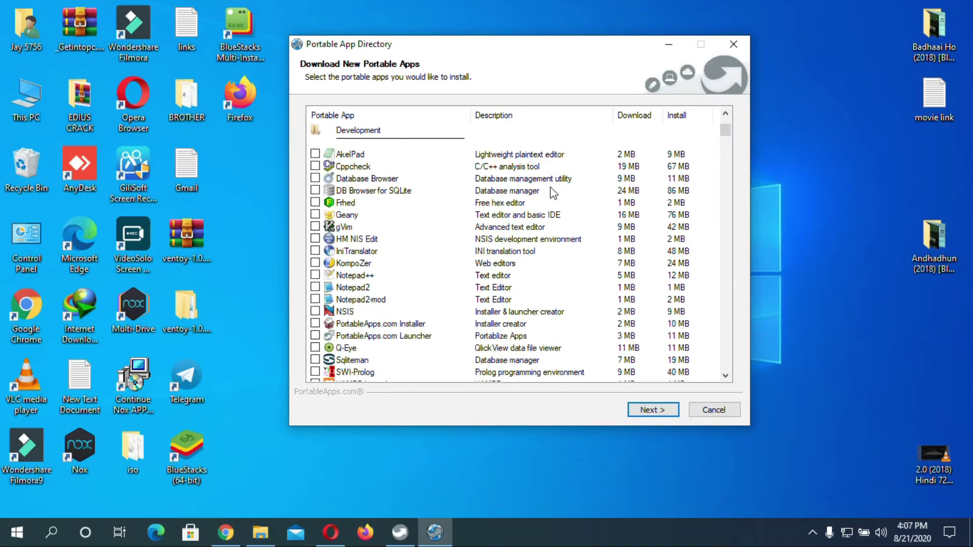
scroll(492, 208, "down", 2)
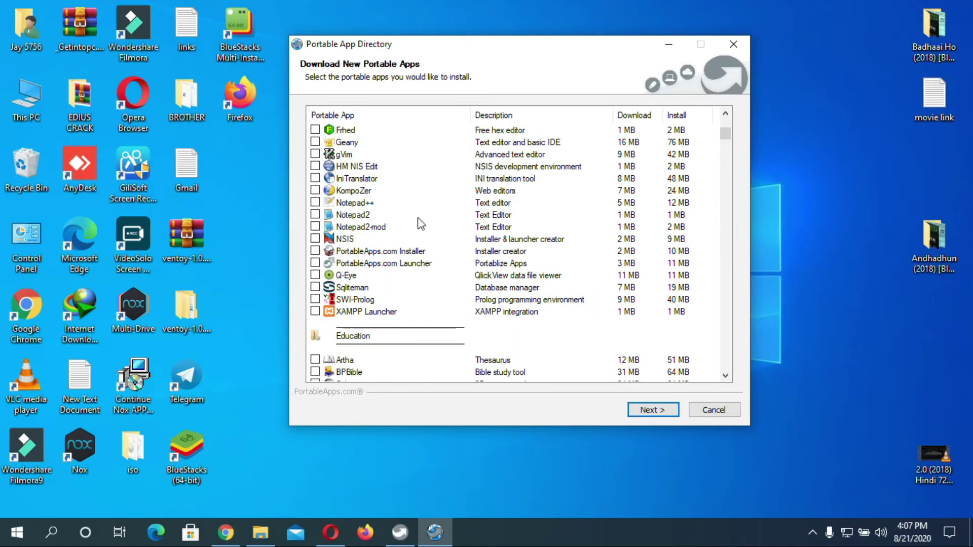
scroll(410, 171, "down", 6)
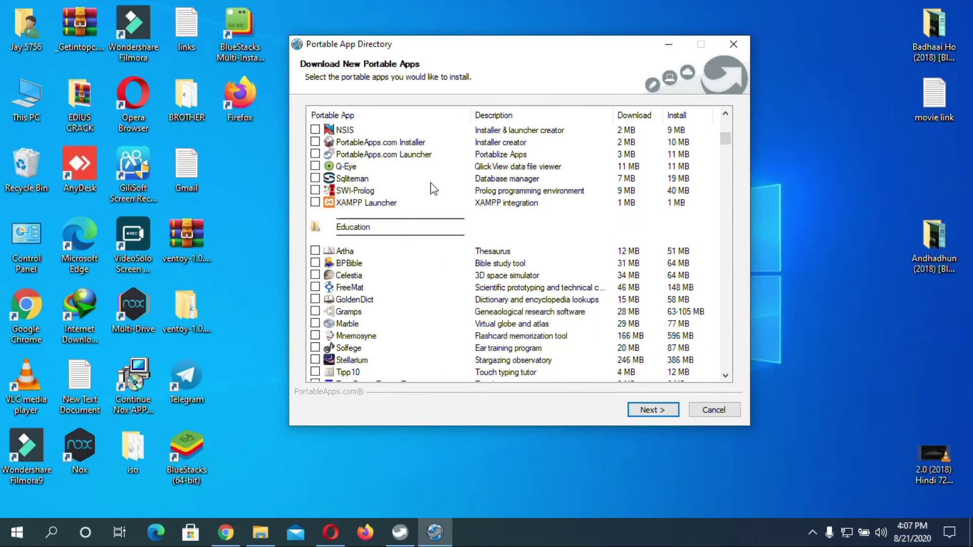
scroll(444, 187, "down", 9)
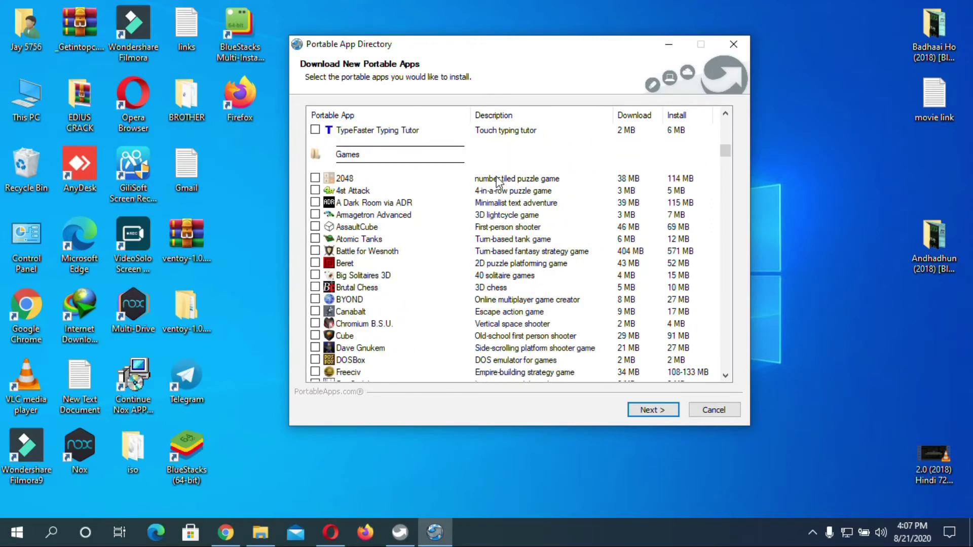
scroll(451, 217, "down", 12)
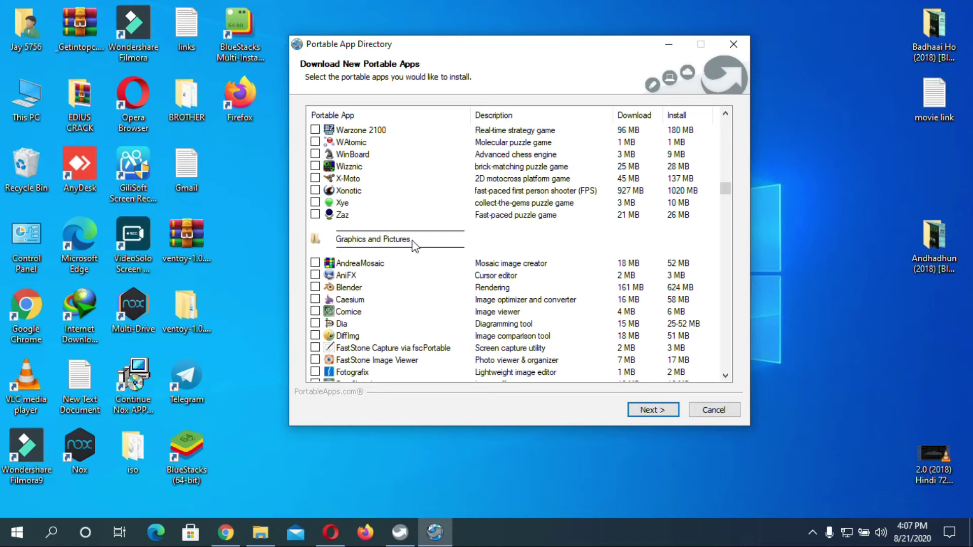
scroll(428, 250, "down", 5)
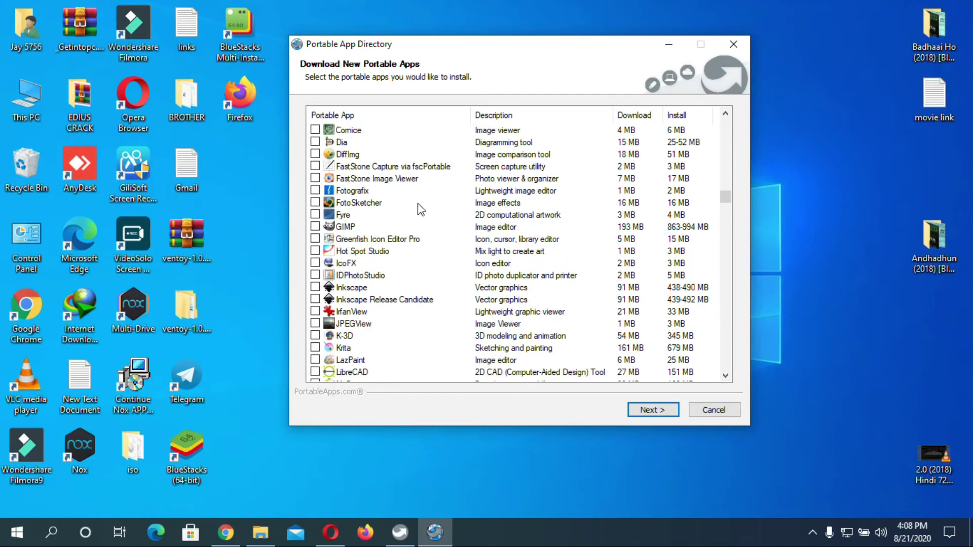
scroll(419, 202, "down", 3)
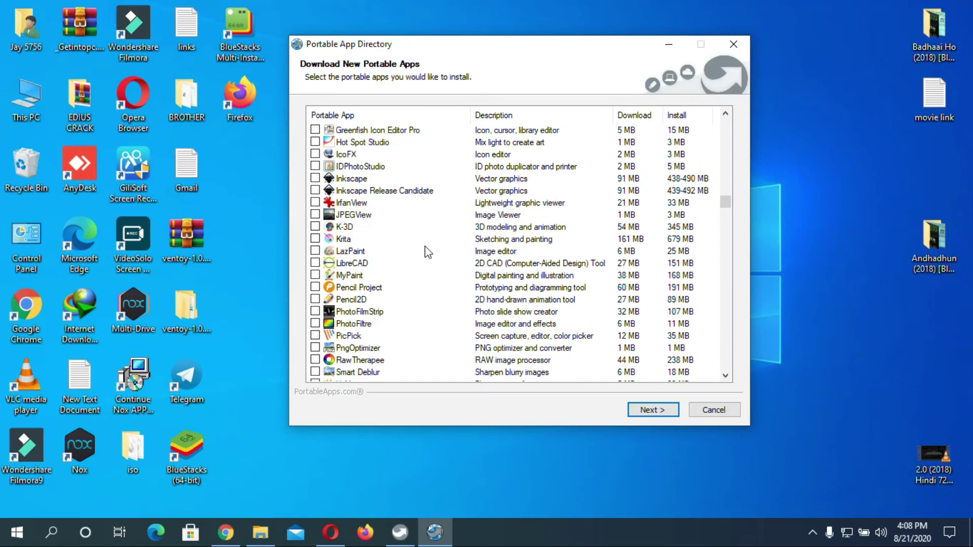
- Mark the Mozilla Firefox and Opera browsers in the Internet category for installation
scroll(427, 251, "down", 6)
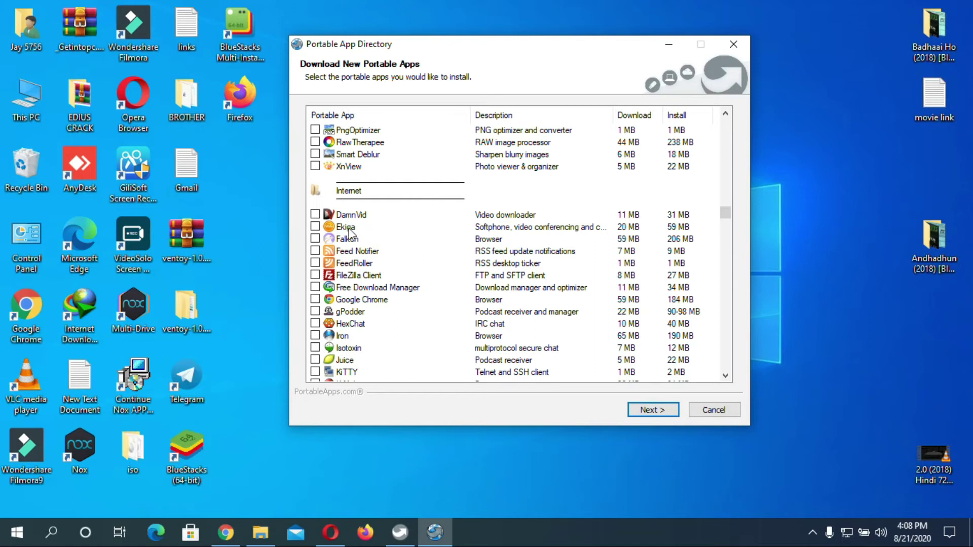
scroll(354, 233, "down", 5)
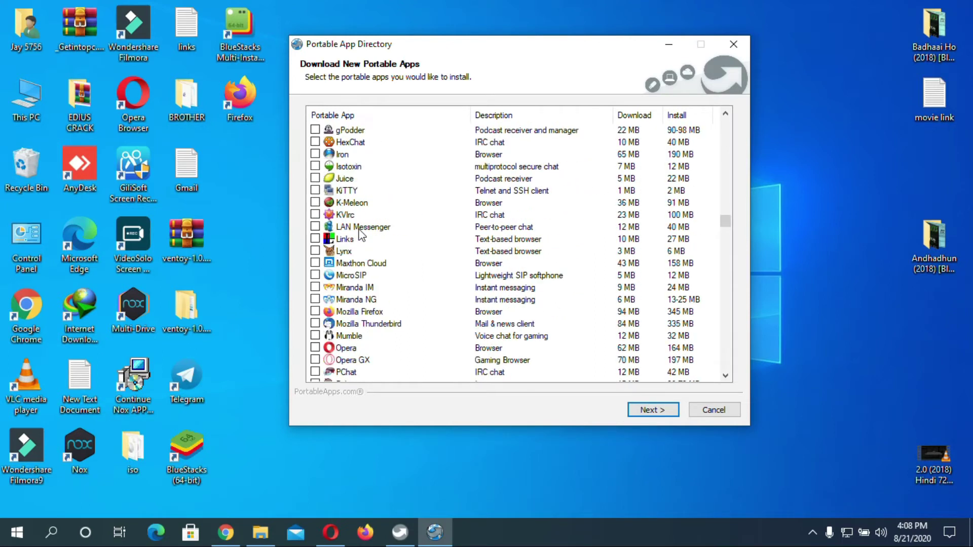
left_click(315, 323)
left_click(316, 349)
- Mark Telegram Desktop and uTorrent in the Internet category for installation
scroll(430, 257, "down", 3)
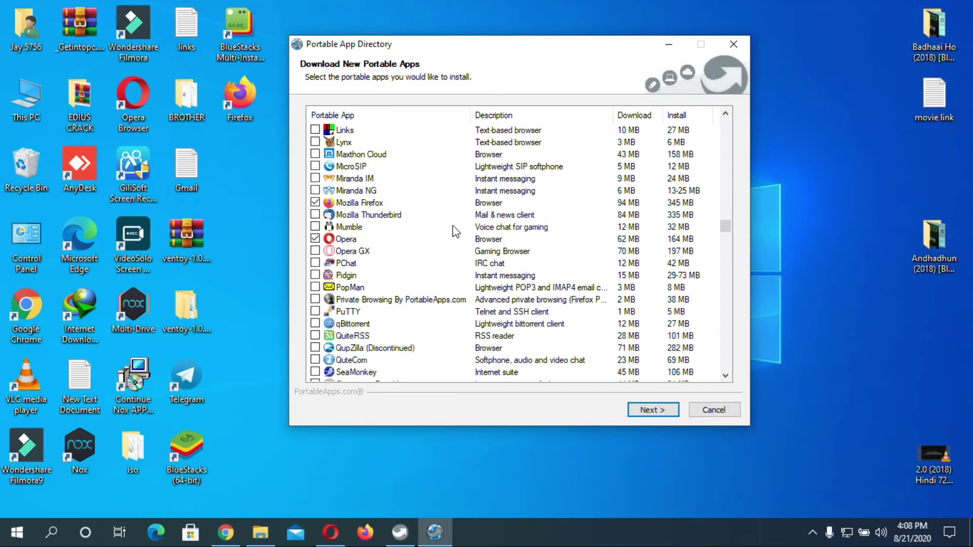
scroll(467, 211, "down", 2)
scroll(484, 192, "down", 3)
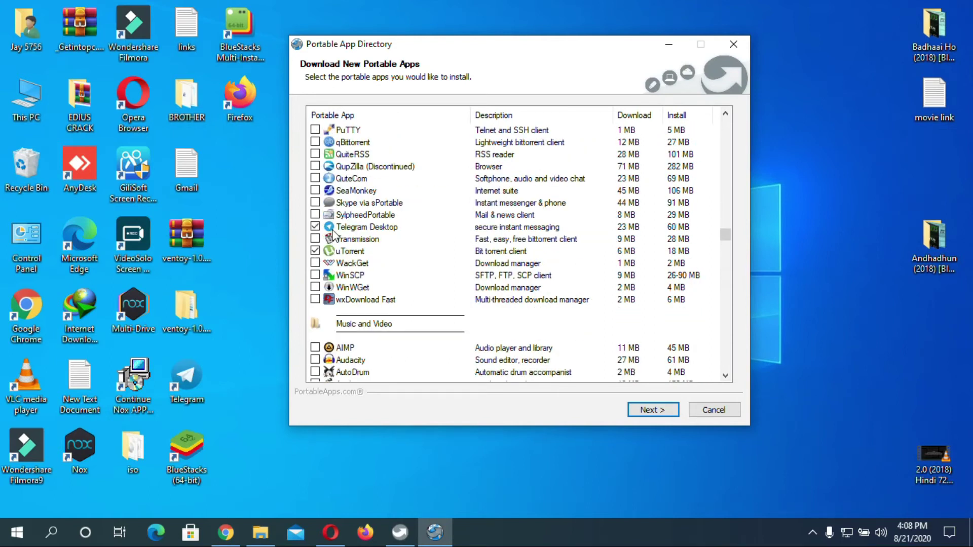
- Mark VLC and PotPlayer in the Music and Video category for installation
scroll(470, 260, "down", 11)
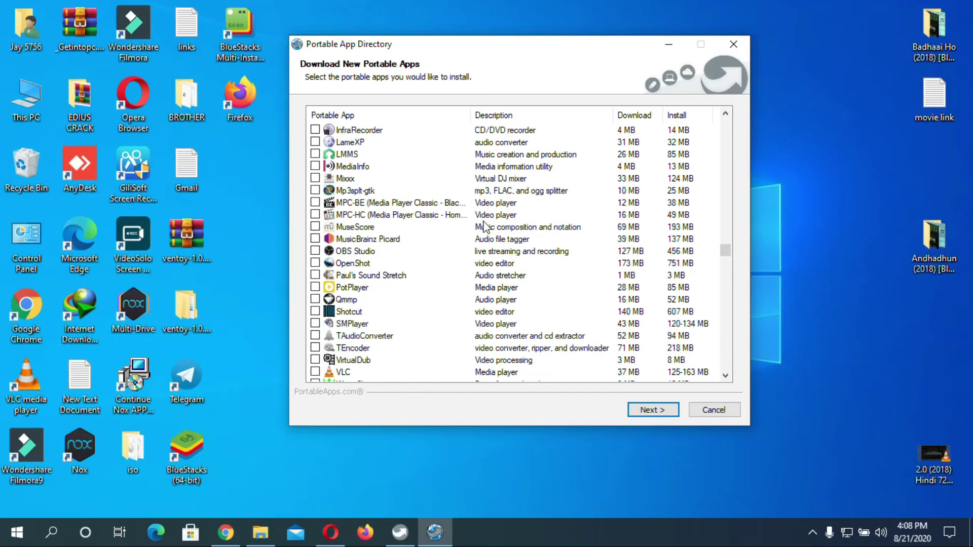
scroll(486, 226, "down", 1)
left_click(316, 263)
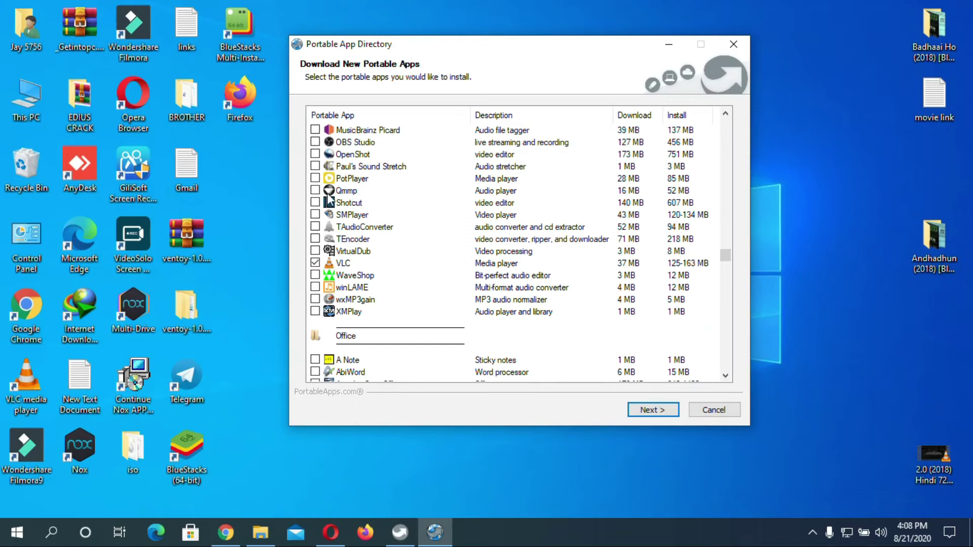
- Mark the 7-Zip file archiver in the Utilities category for installation
scroll(506, 217, "down", 3)
scroll(507, 216, "down", 6)
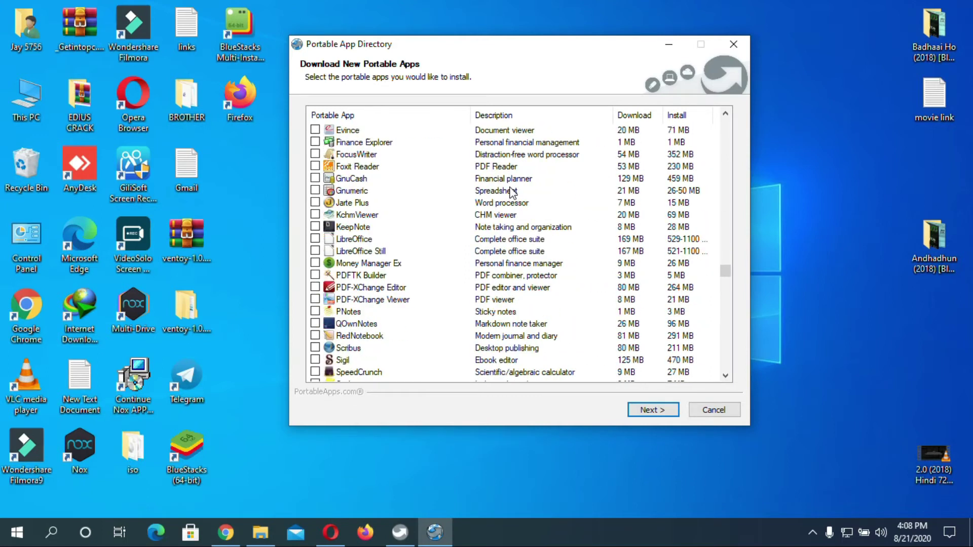
scroll(512, 193, "down", 2)
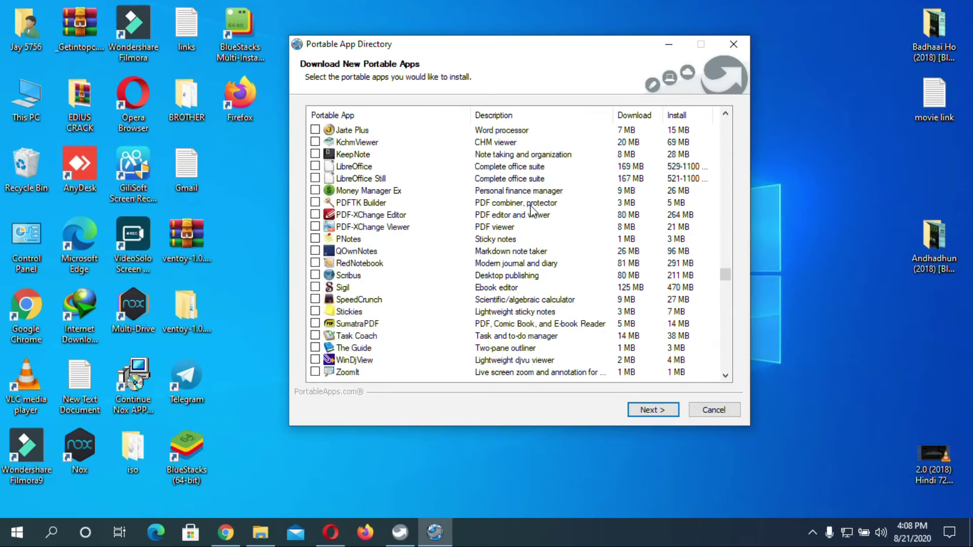
scroll(532, 209, "down", 3)
scroll(439, 213, "down", 10)
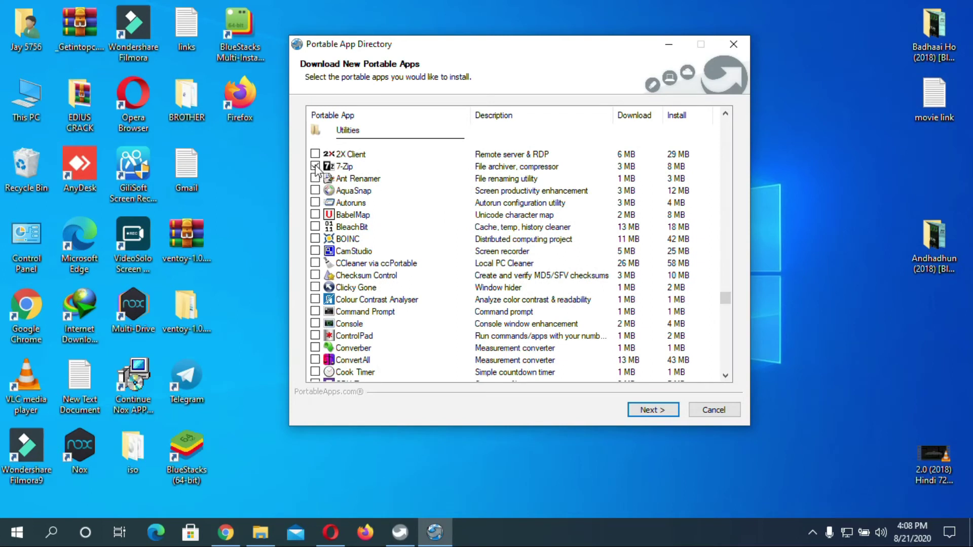
- Mark TeamViewer in the Utilities category for installation
scroll(446, 205, "down", 3)
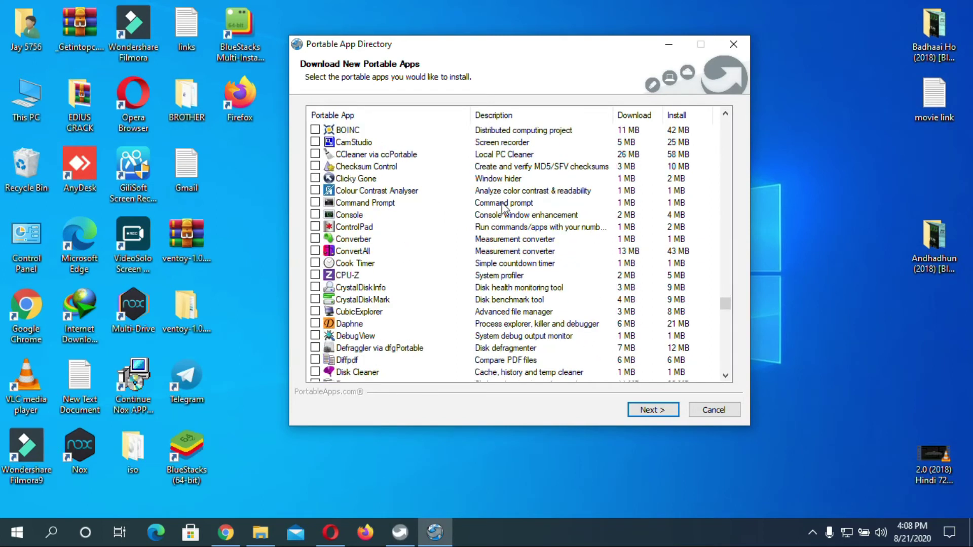
scroll(461, 208, "down", 3)
scroll(468, 217, "down", 20)
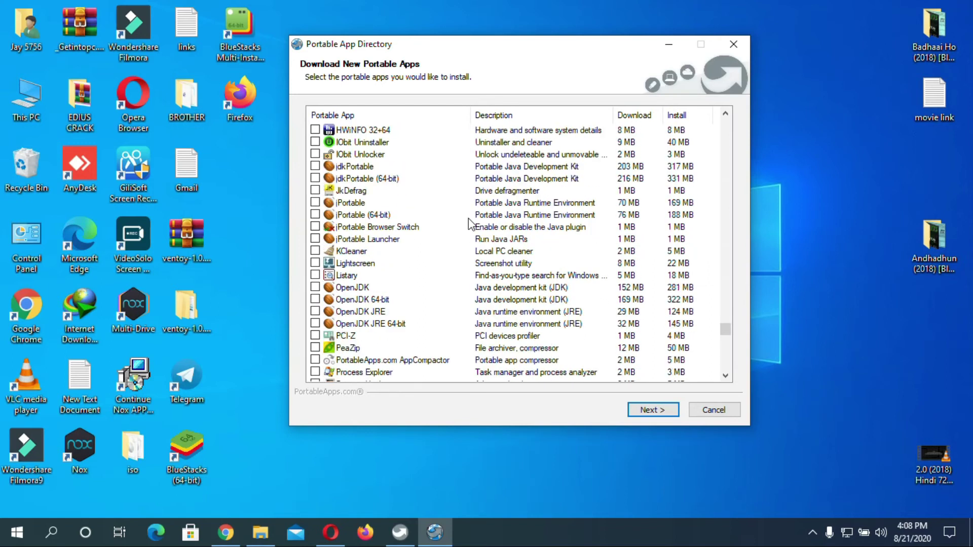
scroll(468, 218, "down", 7)
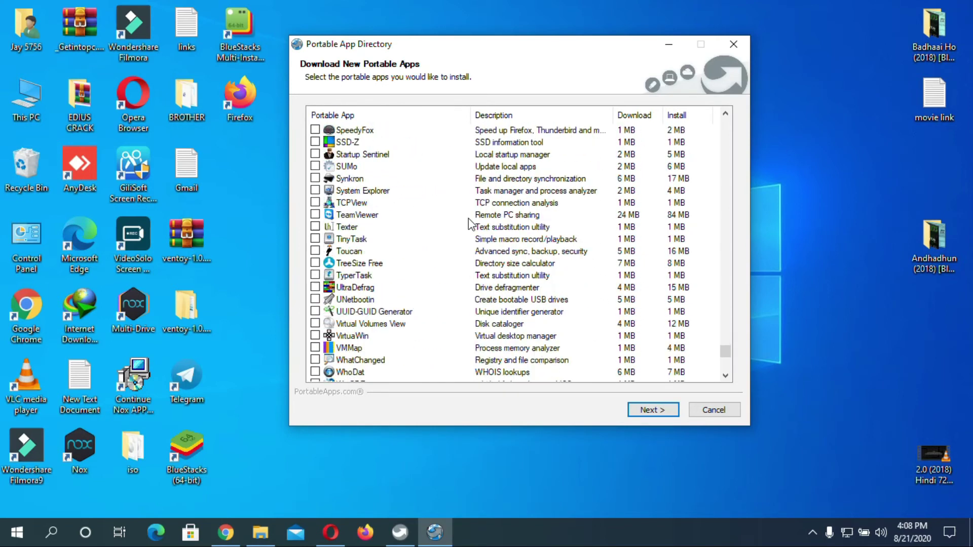
scroll(424, 215, "up", 2)
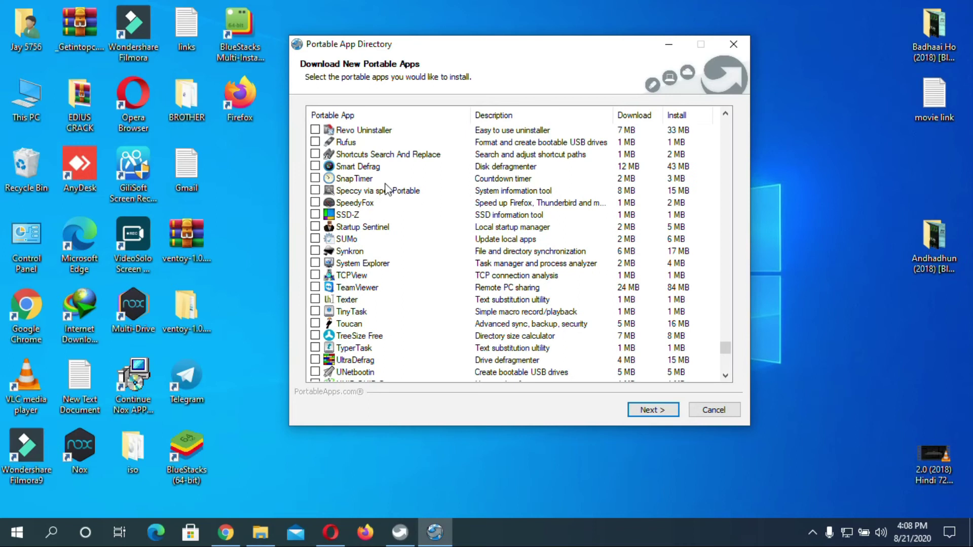
scroll(434, 245, "up", 4)
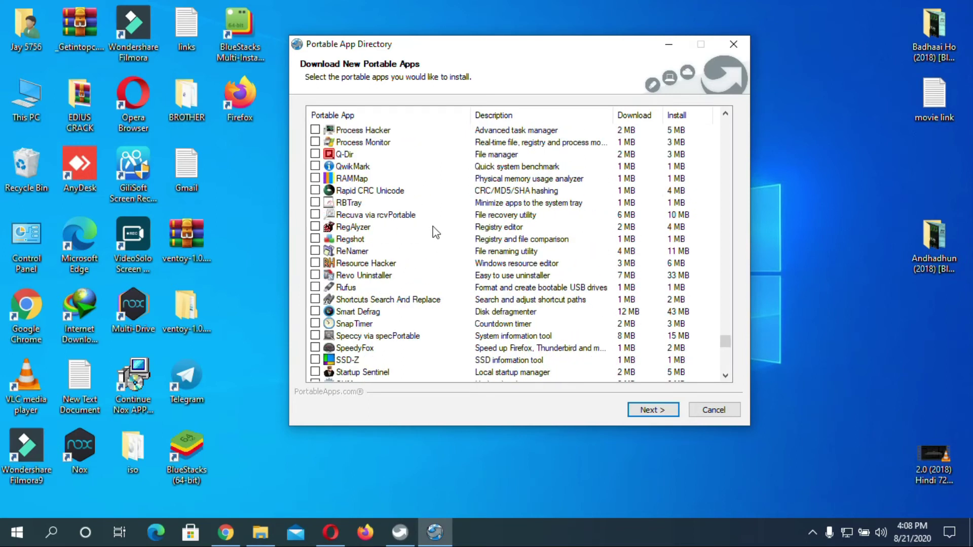
scroll(419, 199, "up", 1)
scroll(469, 222, "down", 3)
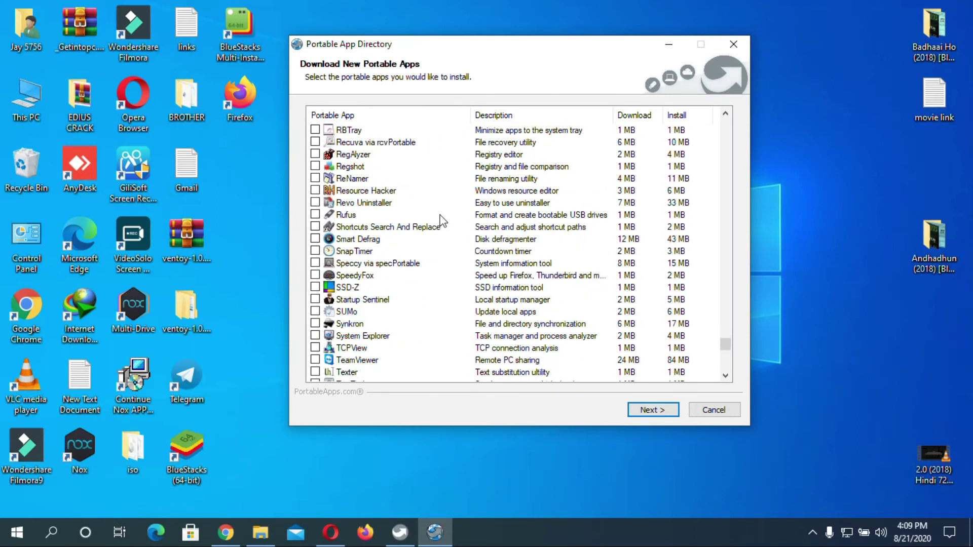
scroll(441, 220, "down", 1)
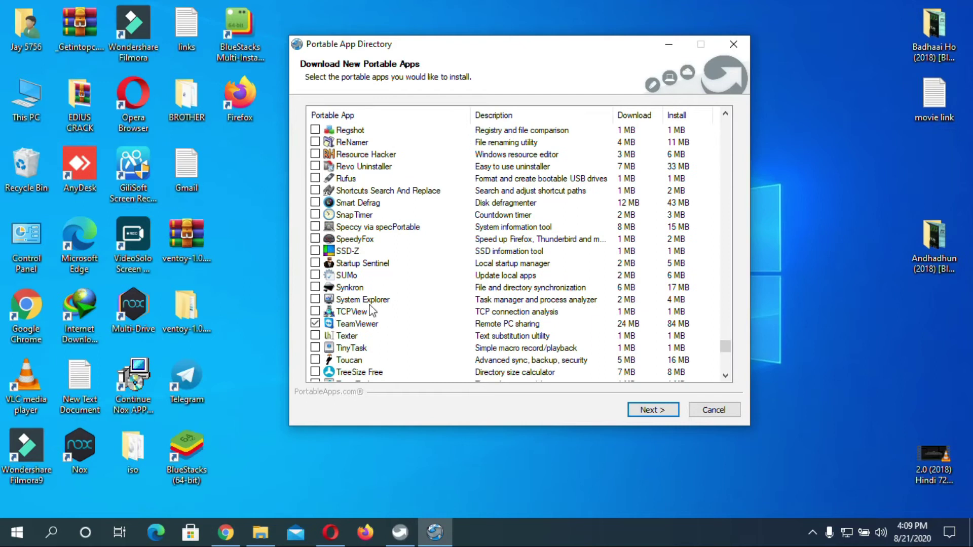
- Check the rest of the Utilities list, then start downloading and installing the selected portable apps
scroll(487, 227, "down", 3)
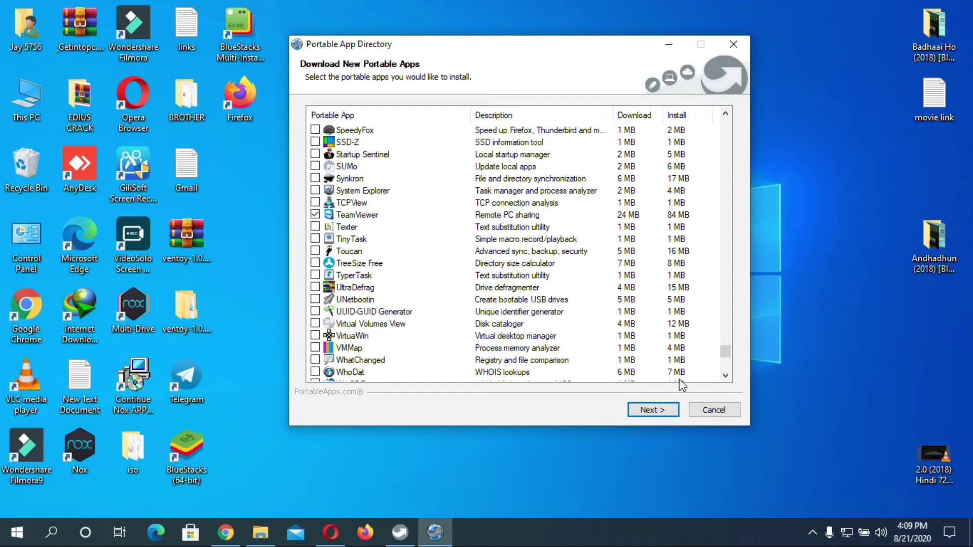
scroll(360, 240, "down", 4)
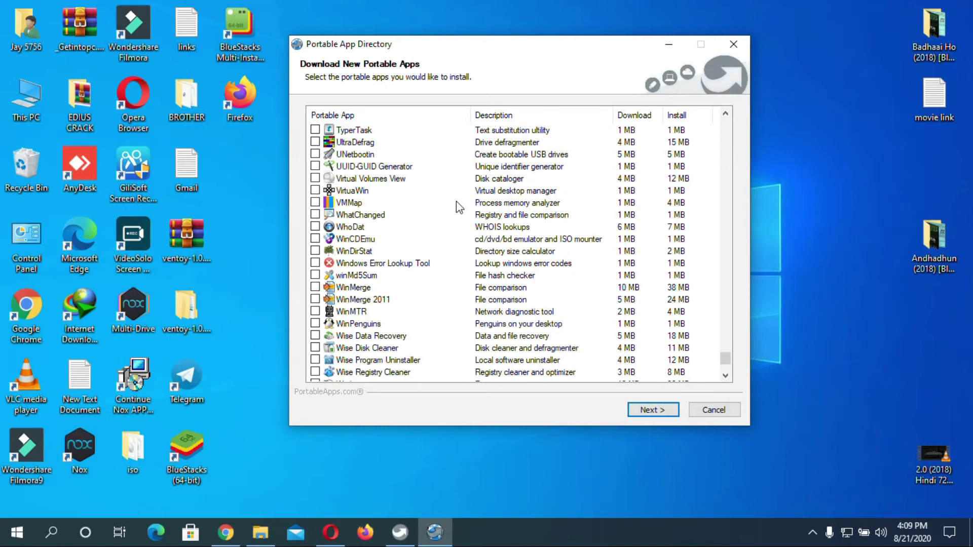
scroll(472, 227, "down", 3)
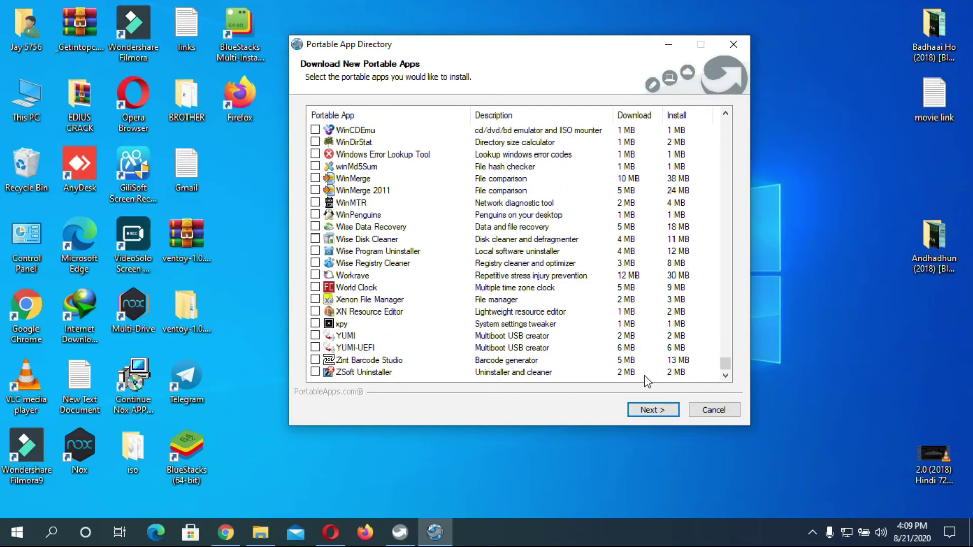
left_click(655, 409)
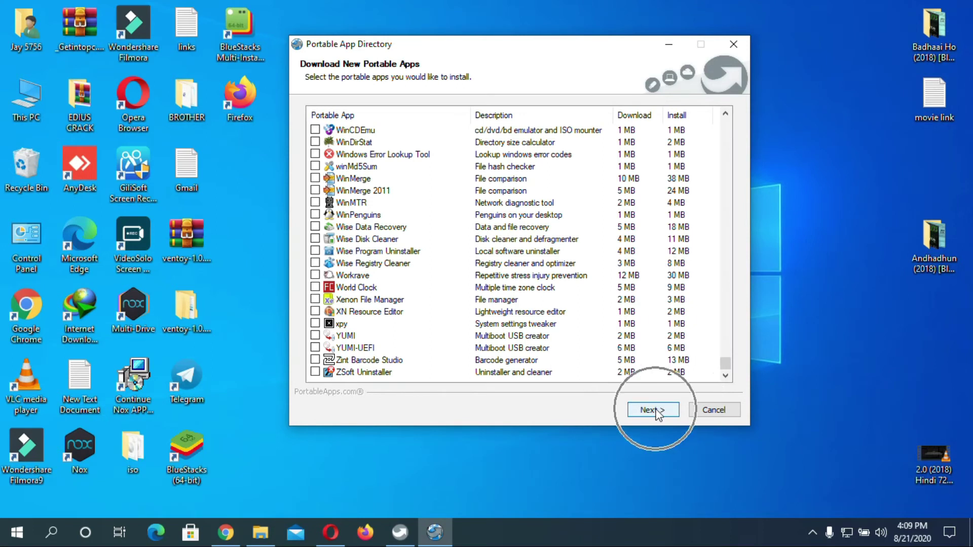
left_click(659, 414)
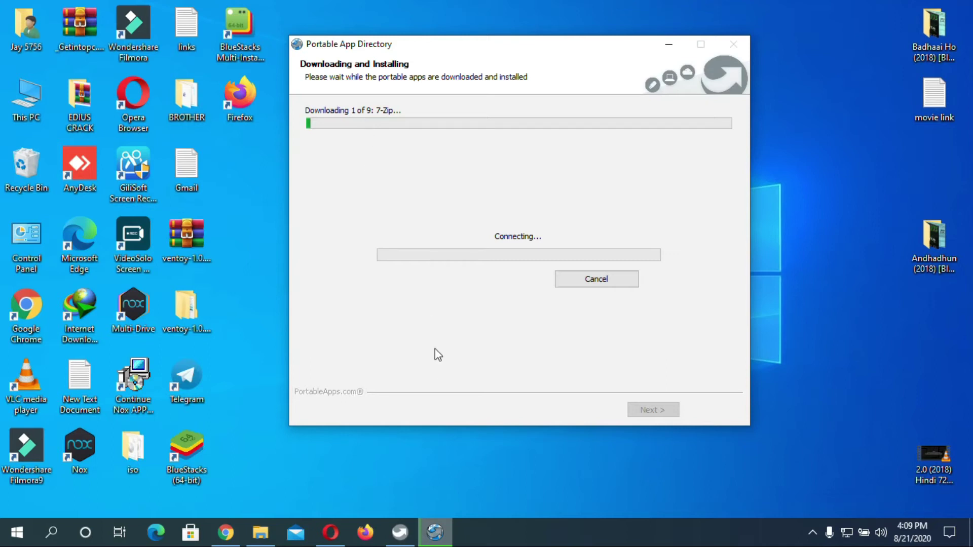
left_click(485, 527)
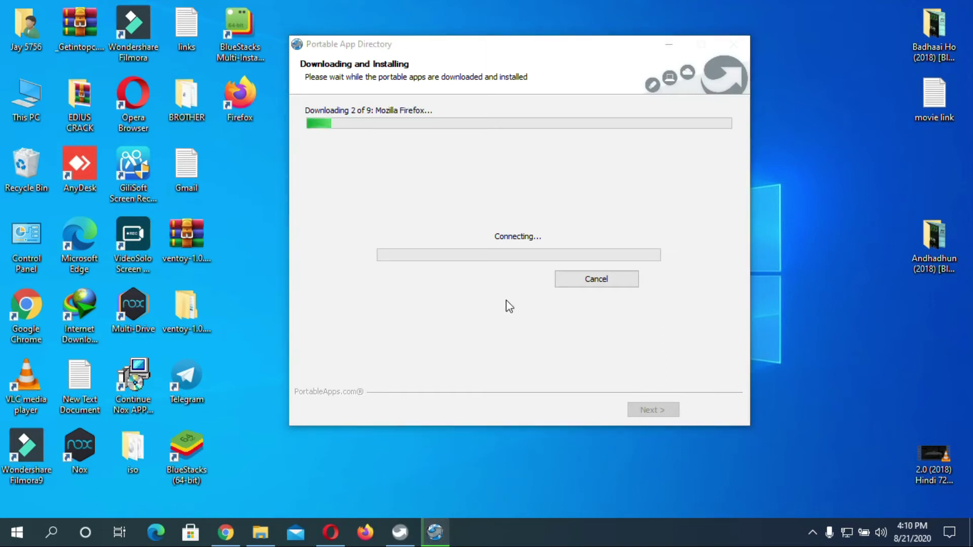
left_click(343, 114)
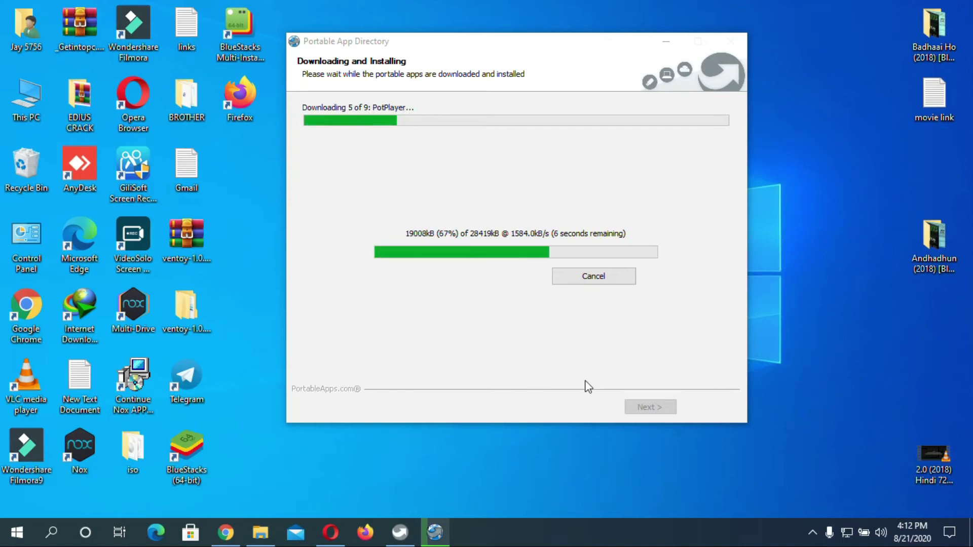
mouse_move(506, 49)
left_mouse_down()
mouse_move(491, 47)
mouse_move(515, 36)
left_mouse_up()
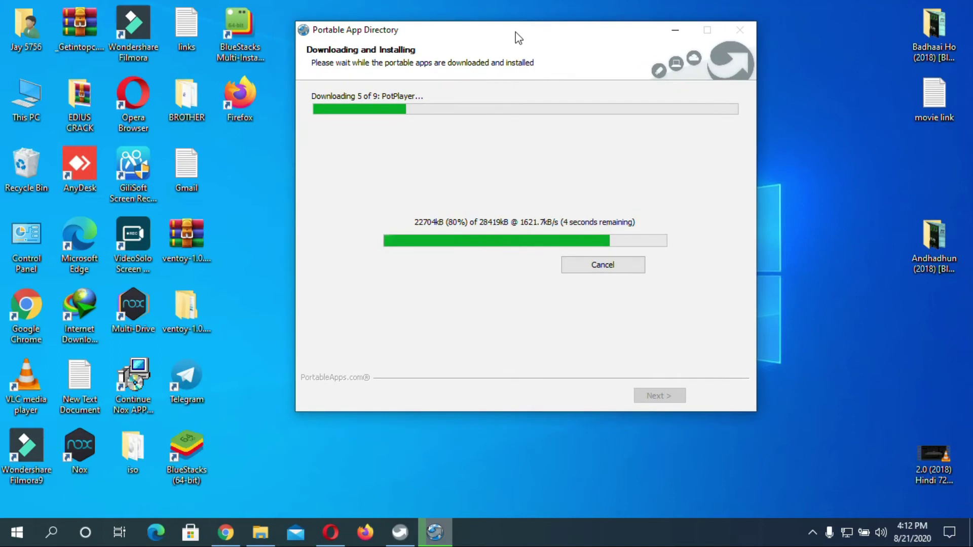
left_click(861, 69)
right_click(839, 67)
left_click(851, 102)
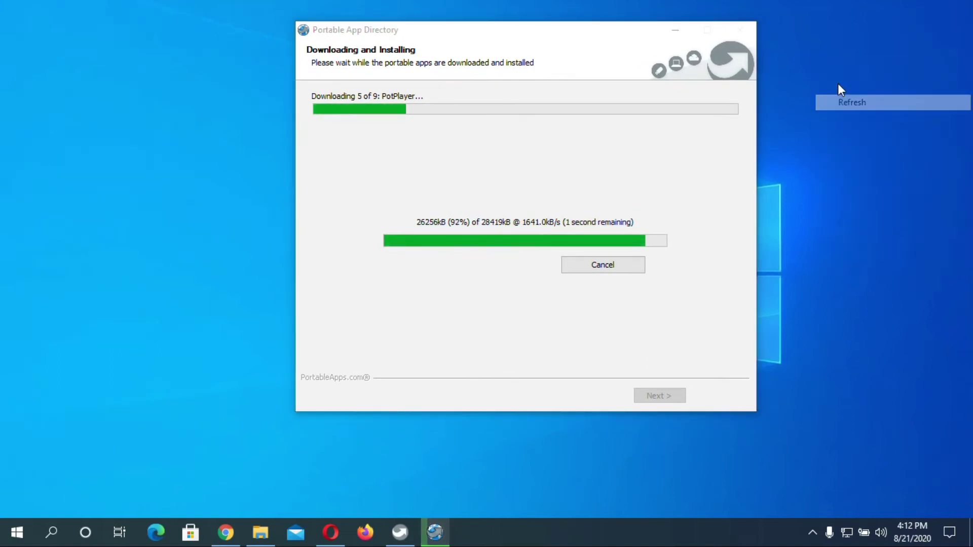
right_click(809, 76)
left_click(843, 111)
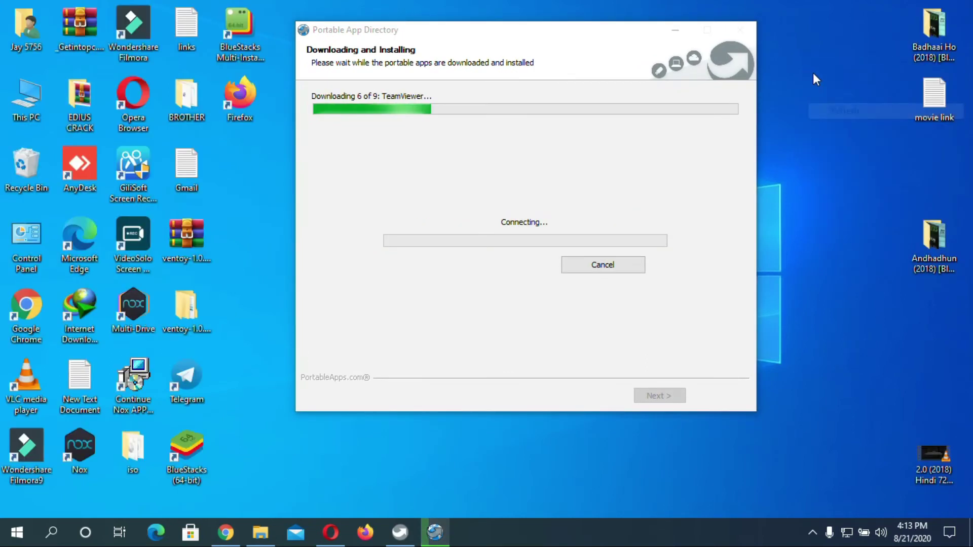
right_click(813, 72)
left_click(836, 114)
right_click(813, 60)
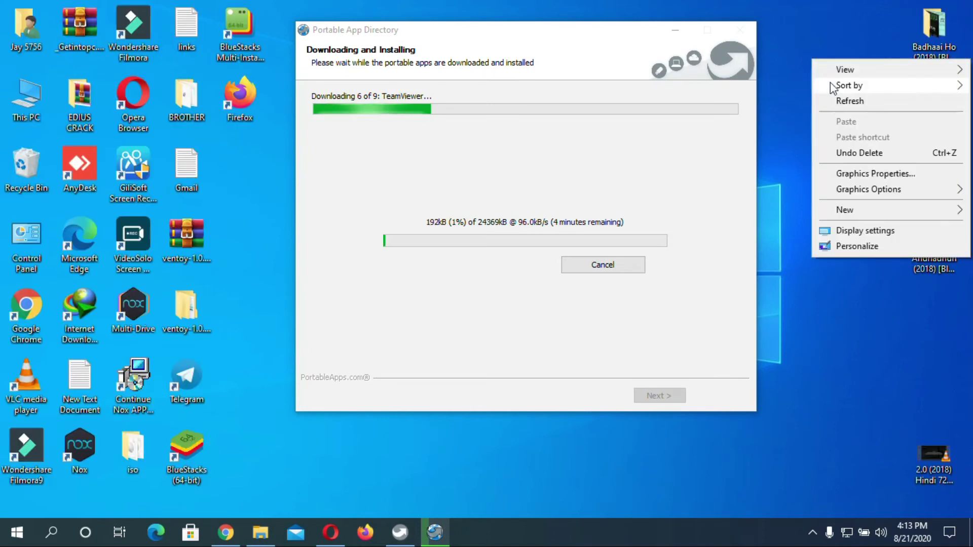
left_click(846, 103)
right_click(816, 62)
left_click(835, 104)
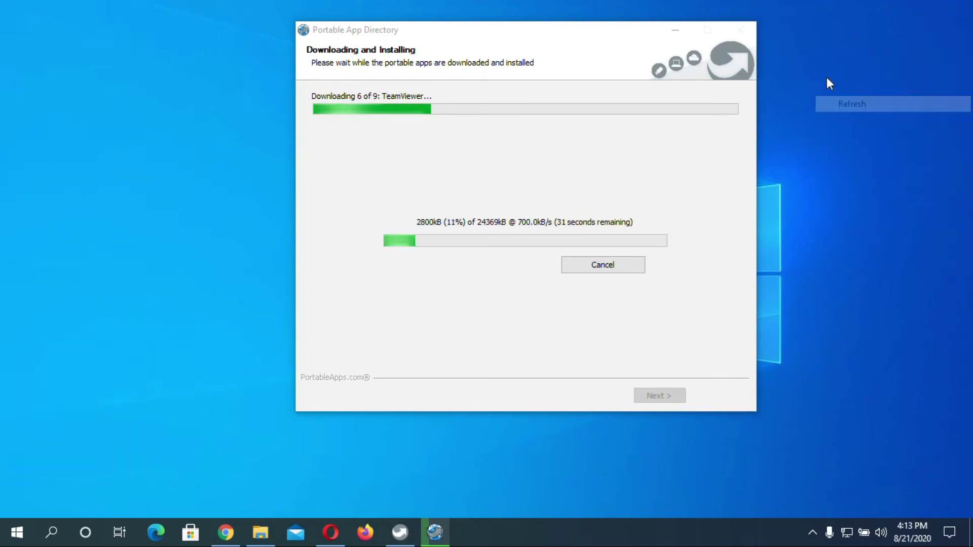
right_click(813, 66)
left_click(835, 108)
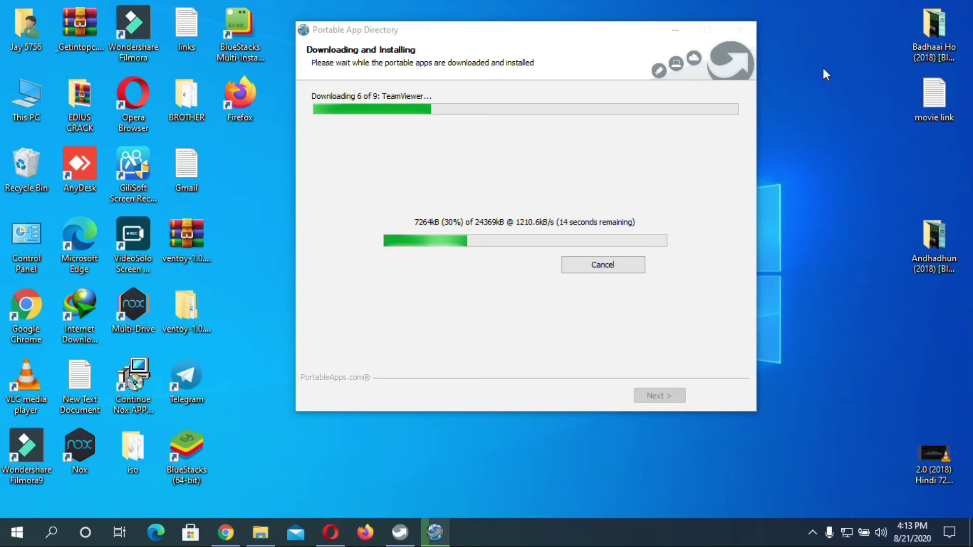
right_click(814, 68)
left_click(842, 111)
right_click(816, 78)
left_click(833, 122)
right_click(816, 82)
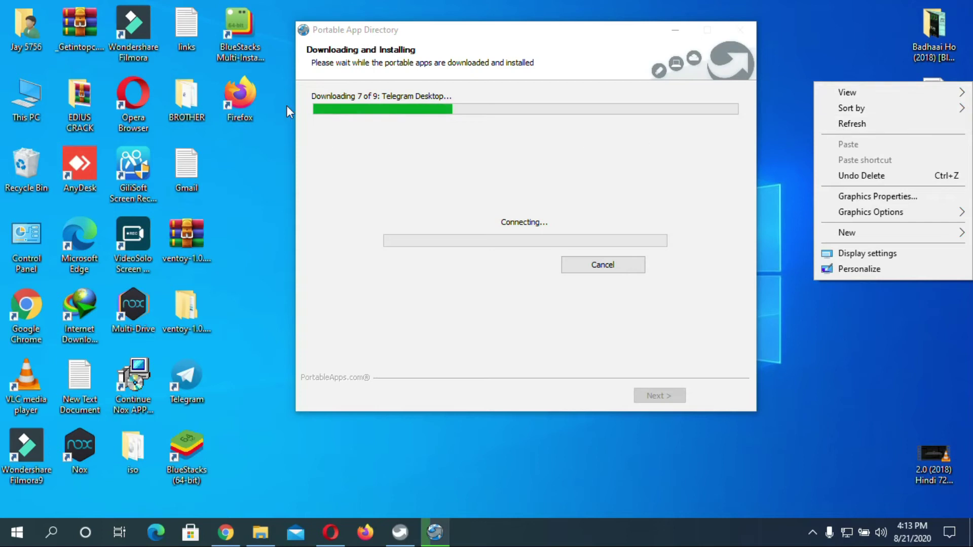
left_click(851, 123)
right_click(816, 80)
key("Escape")
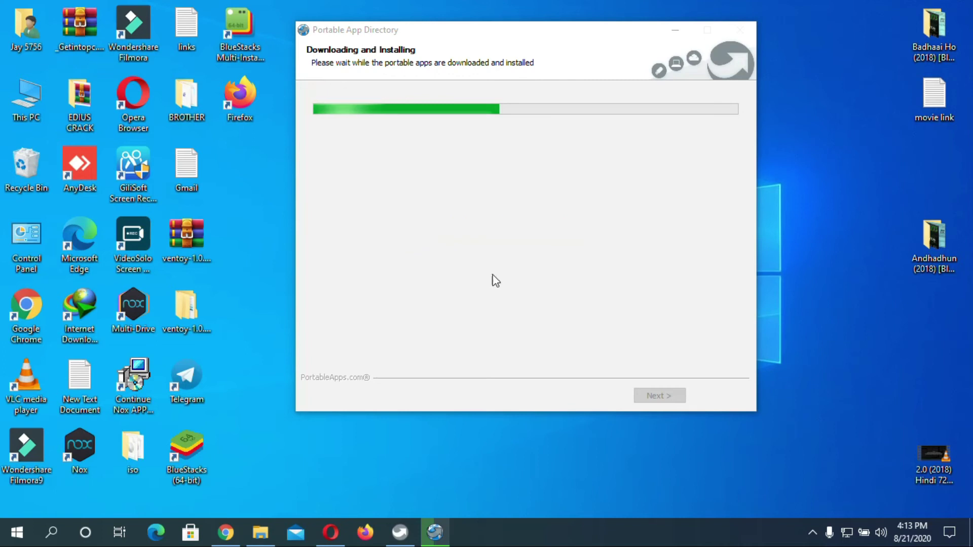
left_click(330, 100)
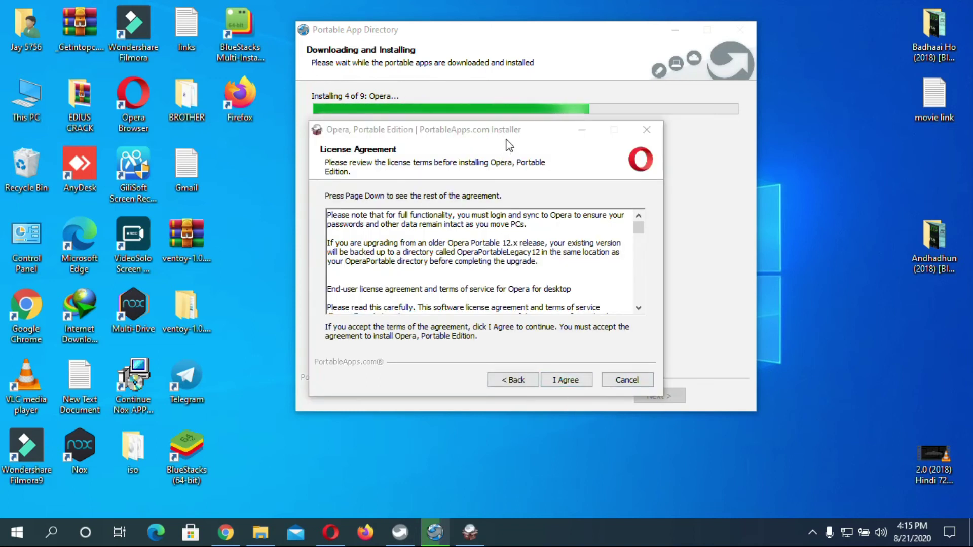
- Reposition the Opera, Portable Edition installer window and accept its license agreement
left_click(342, 116)
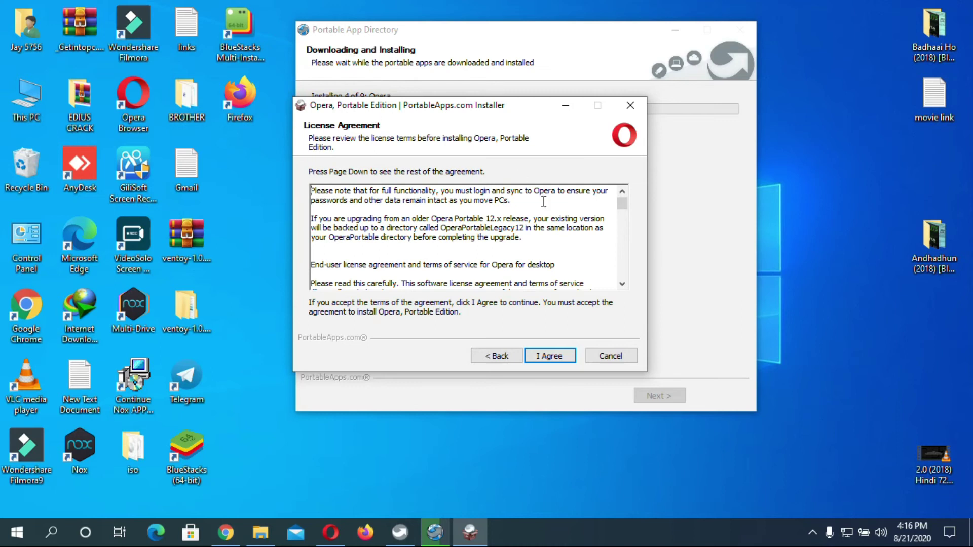
left_click_drag(496, 110, 513, 89)
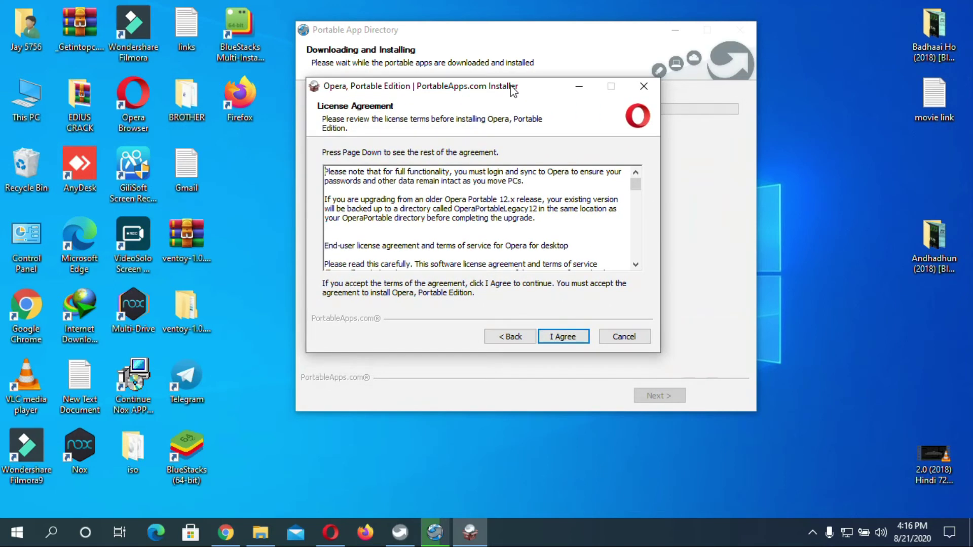
left_click(569, 338)
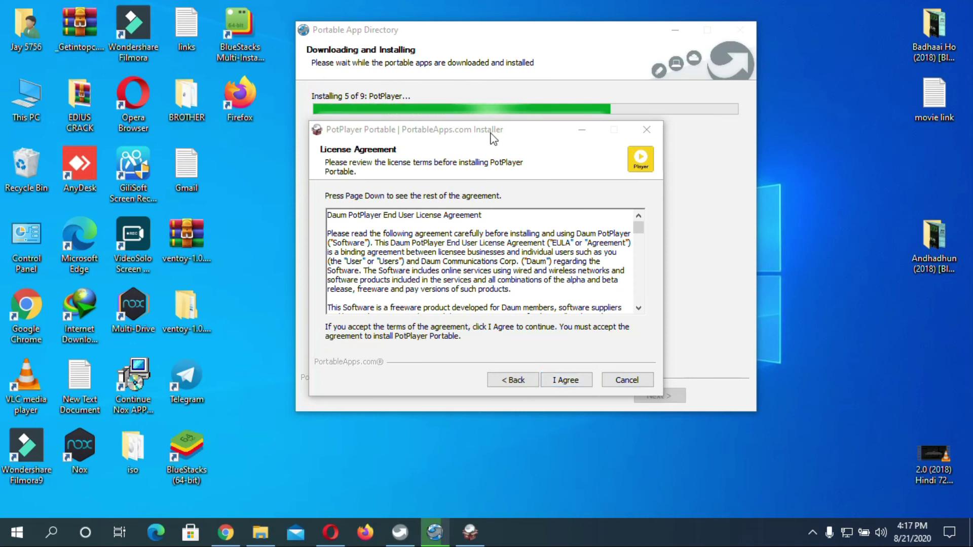
- Reposition the PotPlayer Portable installer window and agree to its license terms
left_click(419, 131)
left_click_drag(419, 131, 434, 104)
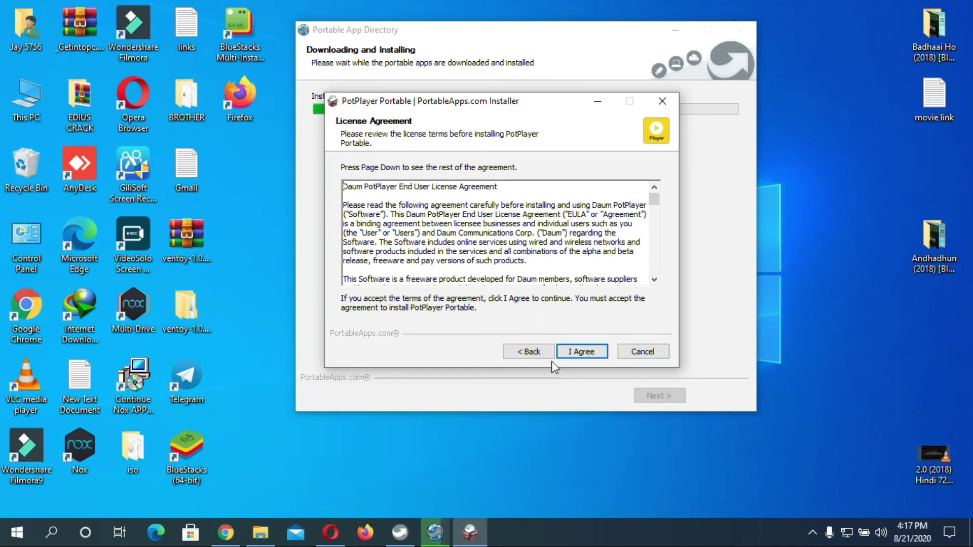
left_click(583, 353)
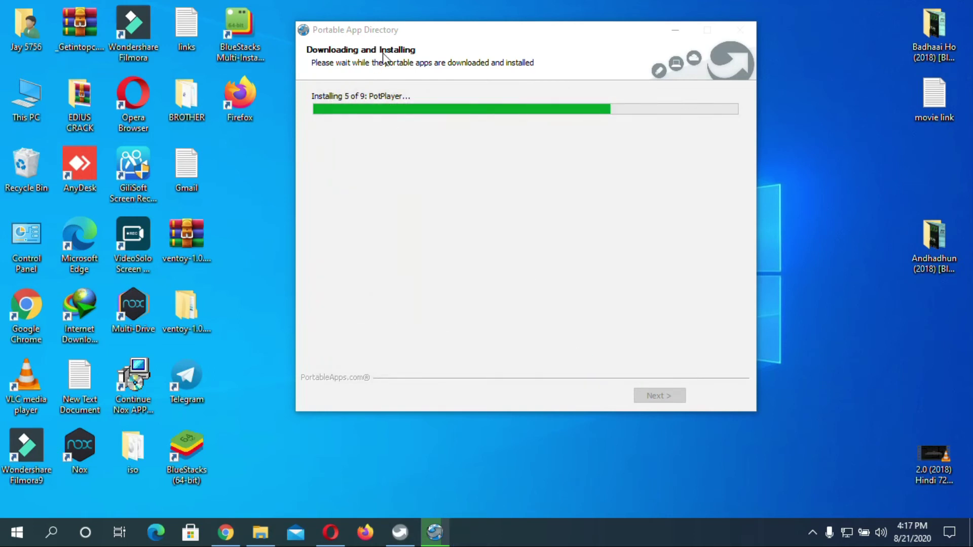
mouse_move(495, 29)
left_mouse_down()
mouse_move(513, 32)
mouse_move(487, 34)
left_mouse_up()
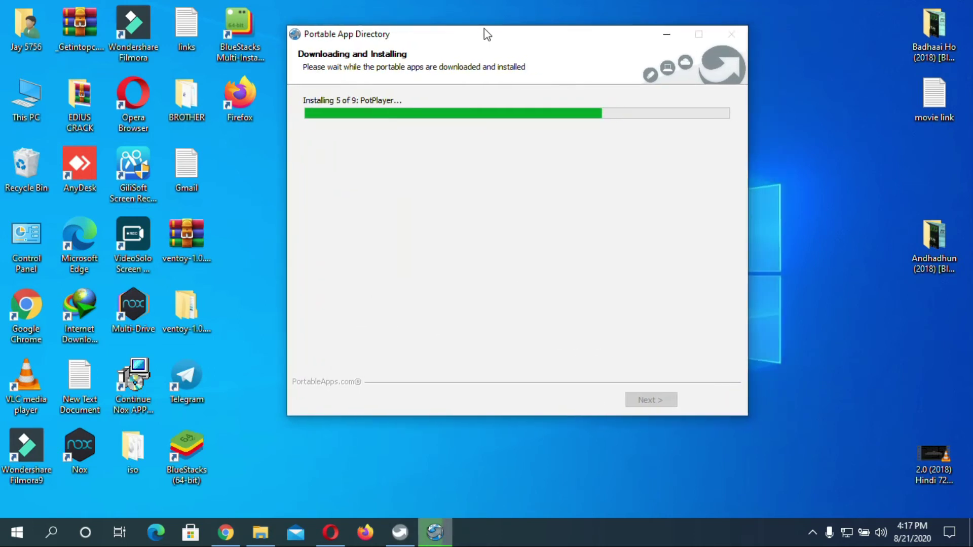
right_click(792, 27)
left_click(822, 69)
right_click(788, 42)
left_click(815, 82)
right_click(792, 59)
left_click(813, 98)
right_click(807, 81)
left_click(842, 124)
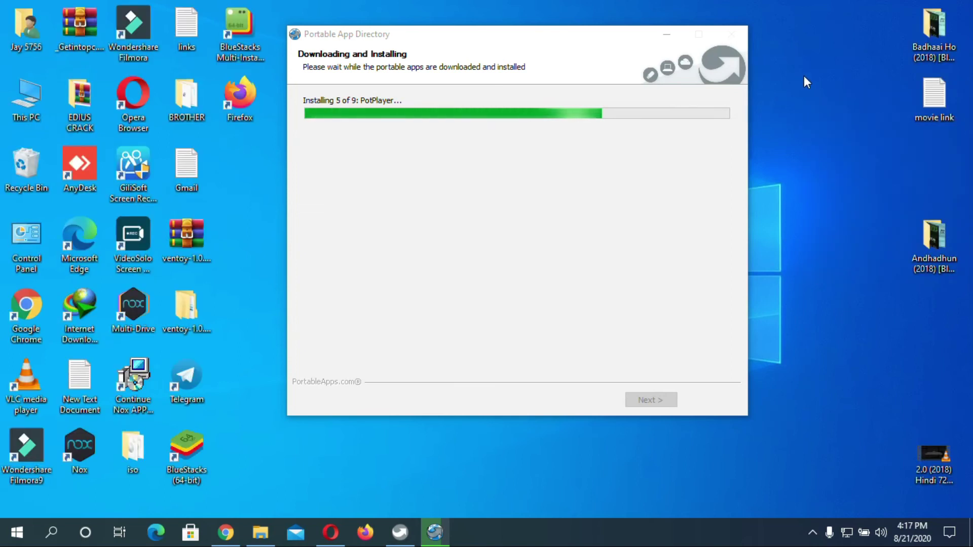
right_click(806, 60)
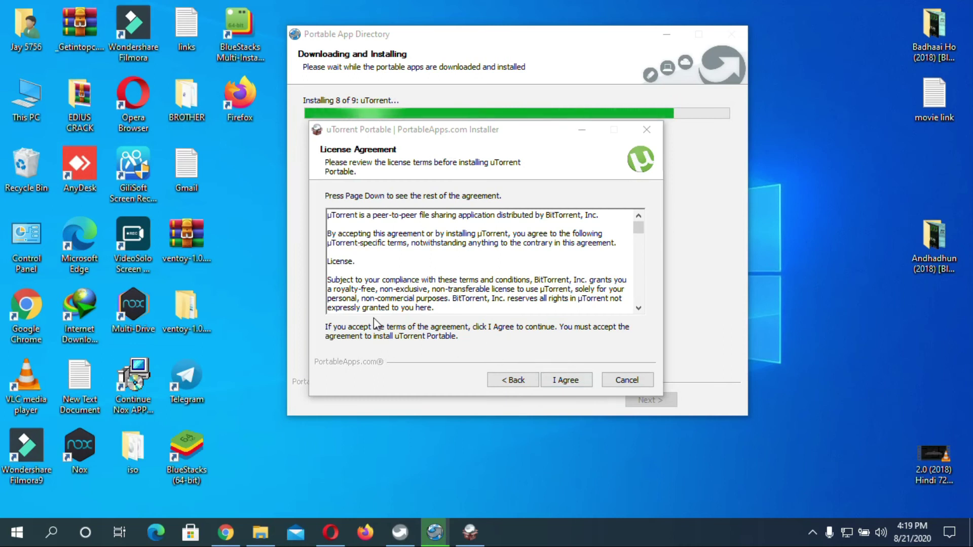
- Accept the uTorrent Portable license agreement to continue its installation
left_click(580, 385)
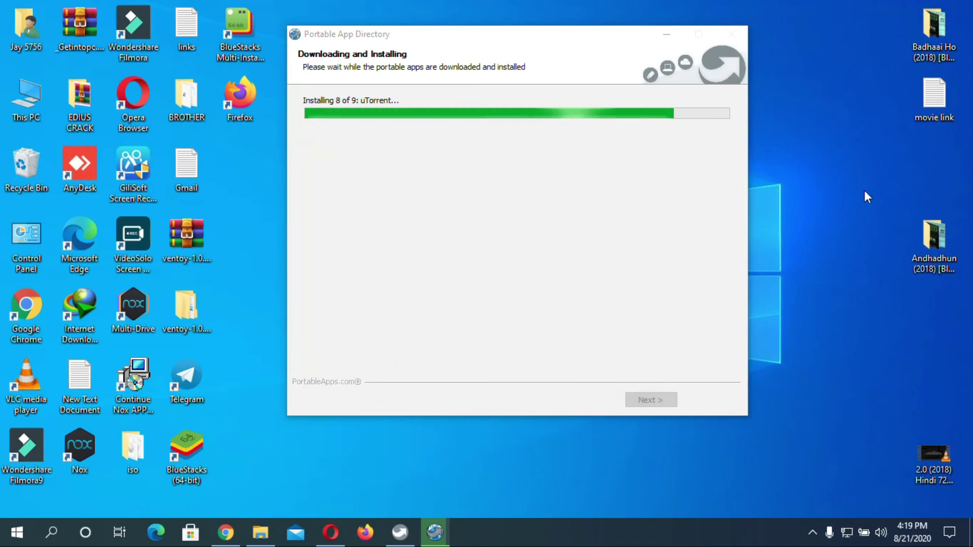
right_click(796, 79)
left_click(807, 118)
right_click(786, 70)
left_click(831, 113)
right_click(802, 72)
left_click(792, 90)
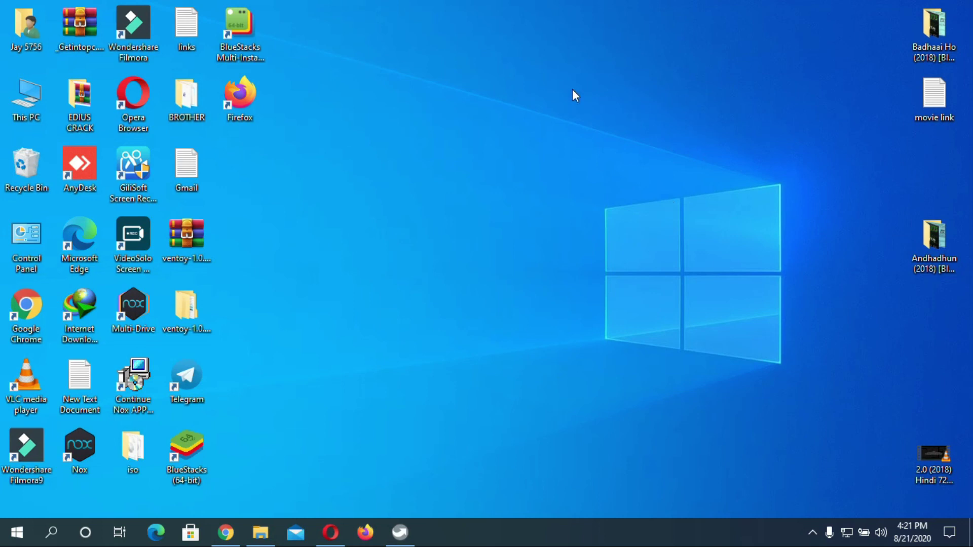
right_click(572, 89)
left_click(659, 131)
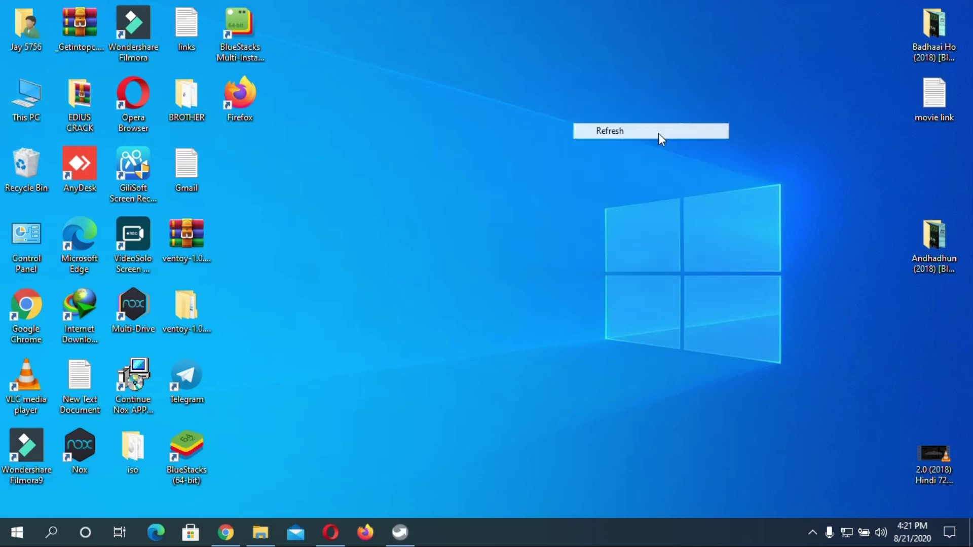
right_click(565, 105)
left_click(654, 147)
right_click(570, 125)
left_click(623, 165)
right_click(572, 120)
left_click(636, 164)
right_click(579, 123)
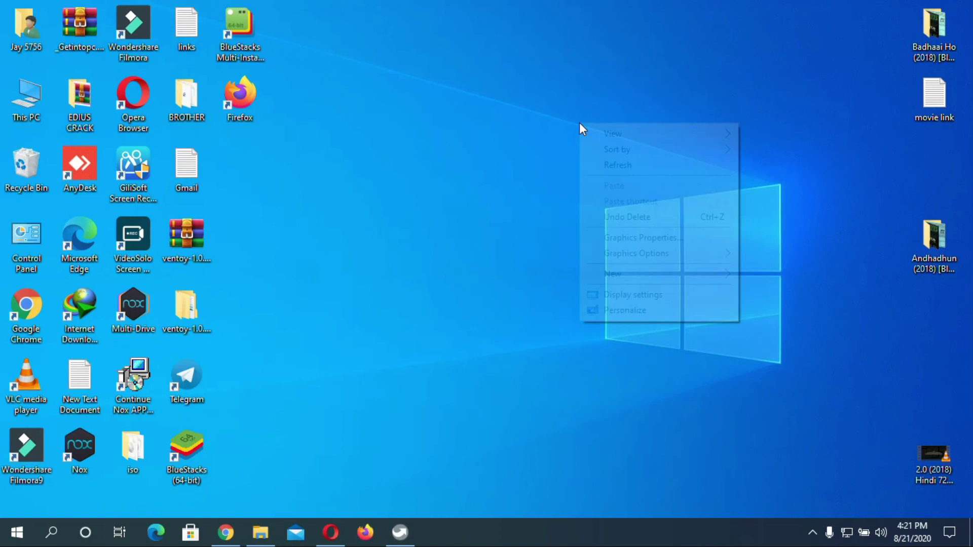
left_click(654, 167)
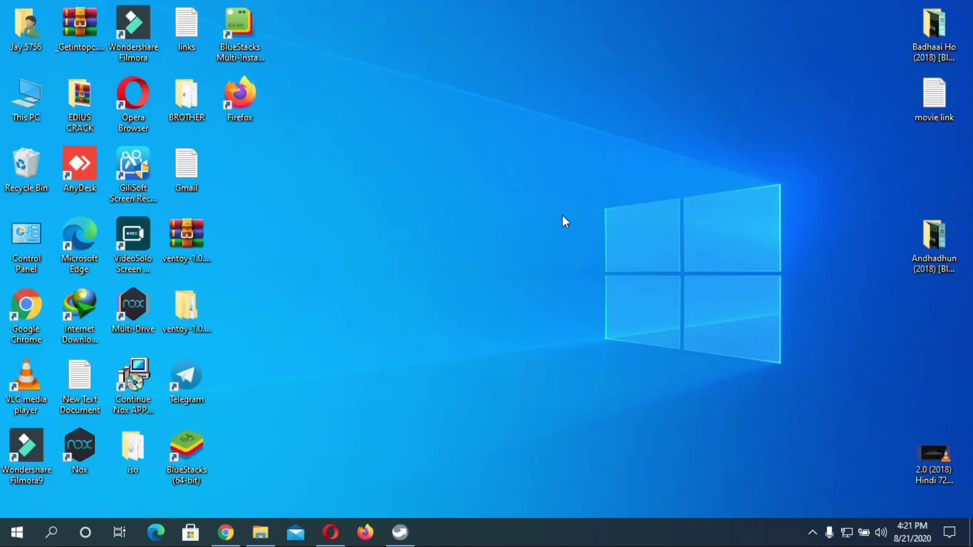
right_click(617, 113)
left_click(669, 152)
right_click(583, 116)
left_click(654, 157)
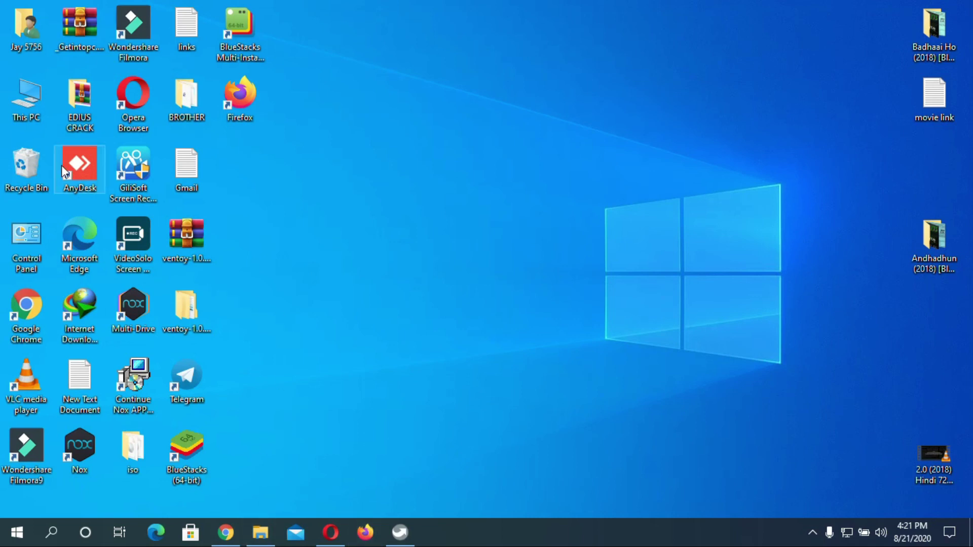
- Open the ESD-ISO (D:) drive, check the app folders inside PortableApps, and return to the drive's root
right_click(24, 105)
left_click(58, 111)
left_click(412, 206)
double_click(413, 206)
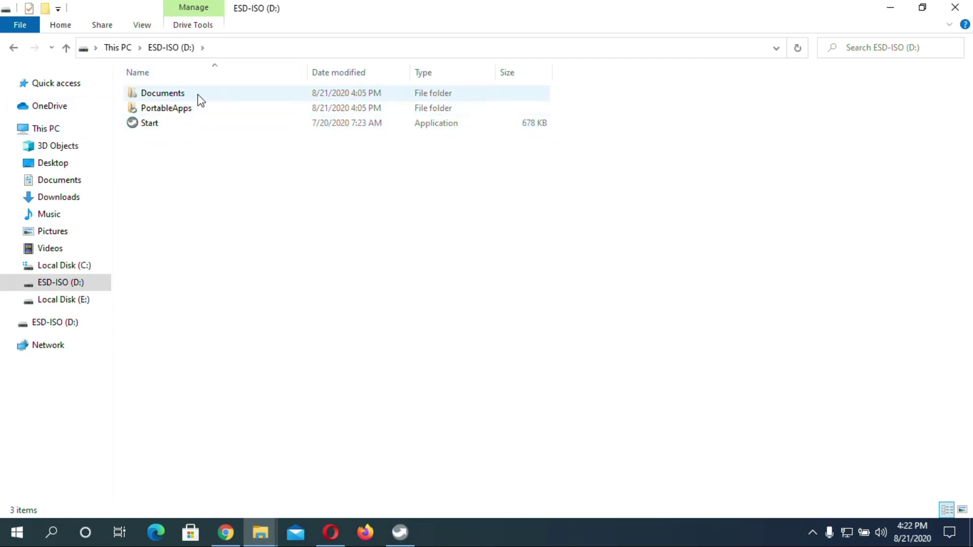
double_click(194, 112)
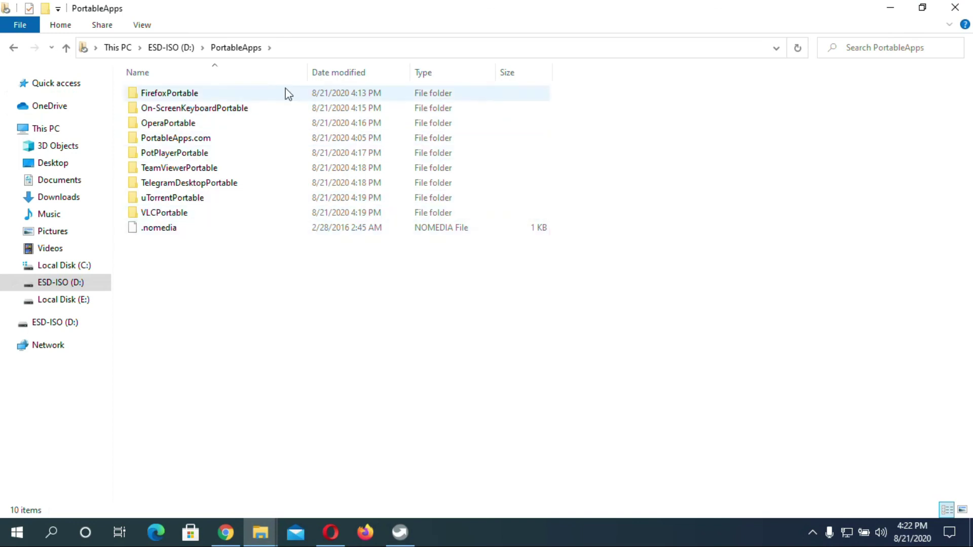
left_click(14, 47)
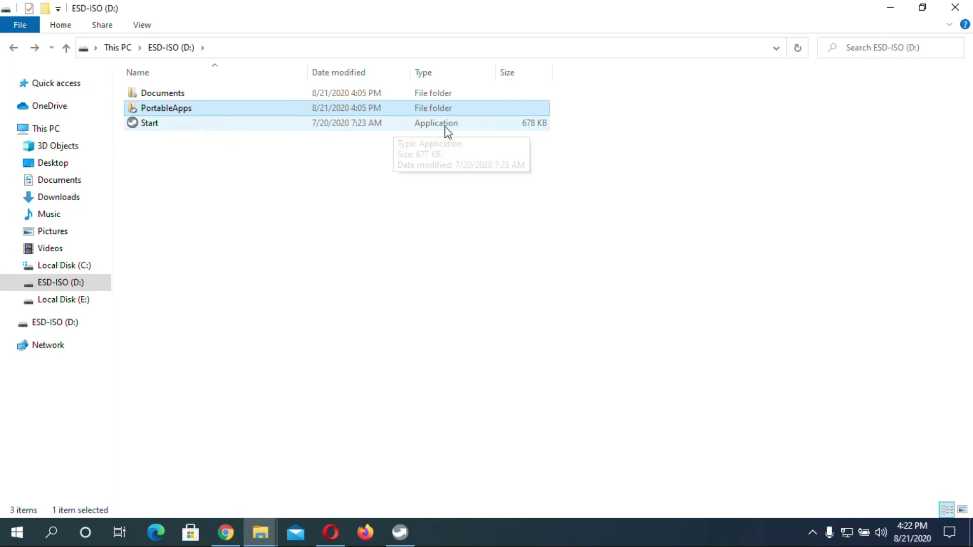
- Run the Start application from the ESD-ISO (D:) drive and minimize the File Explorer window
left_click(264, 127)
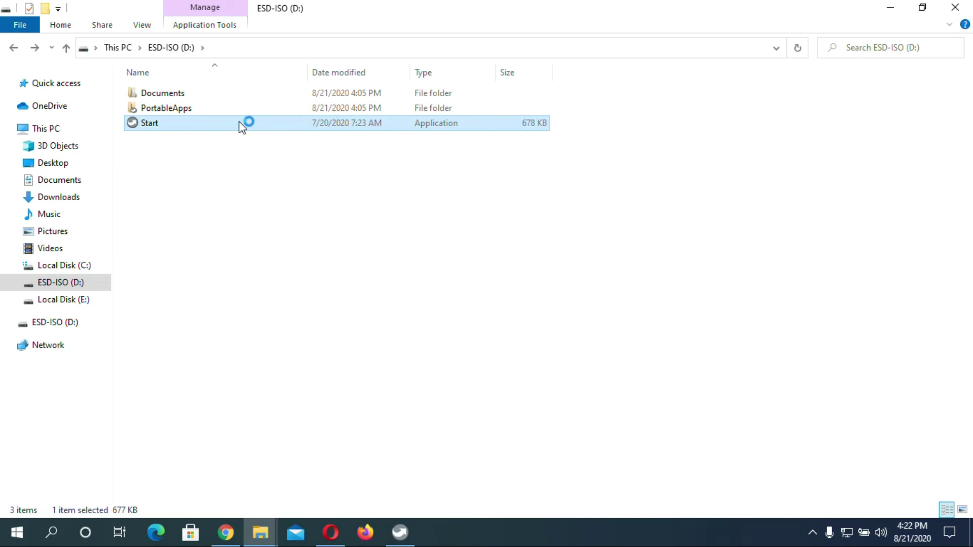
double_click(242, 127)
left_click(890, 7)
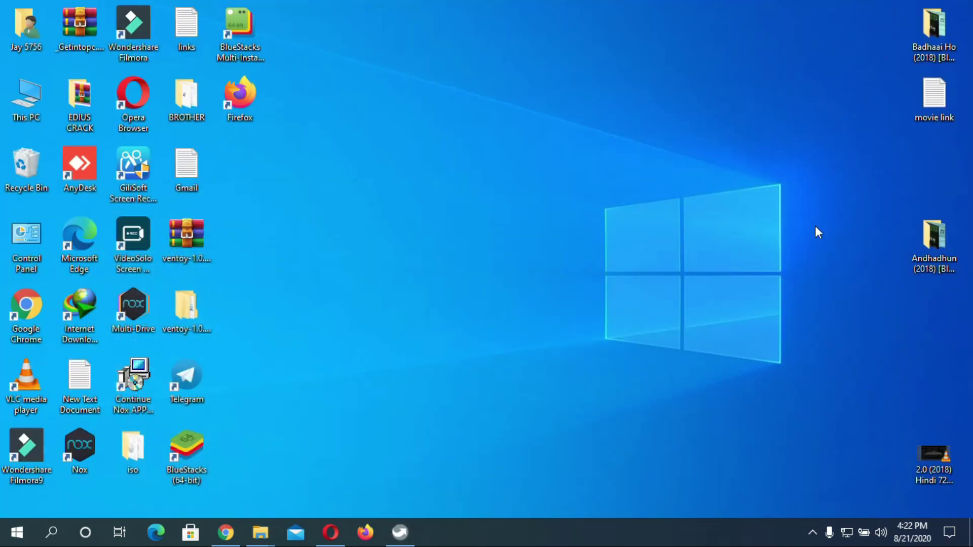
- Launch On-Screen Keyboard from the PortableApps.com platform and move its window lower on the desktop
left_click(400, 532)
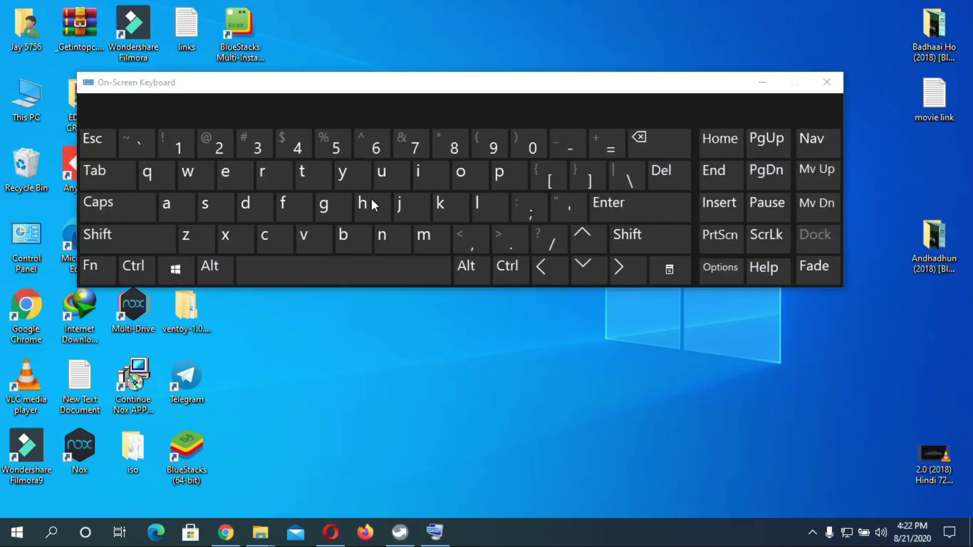
key("ctrl")
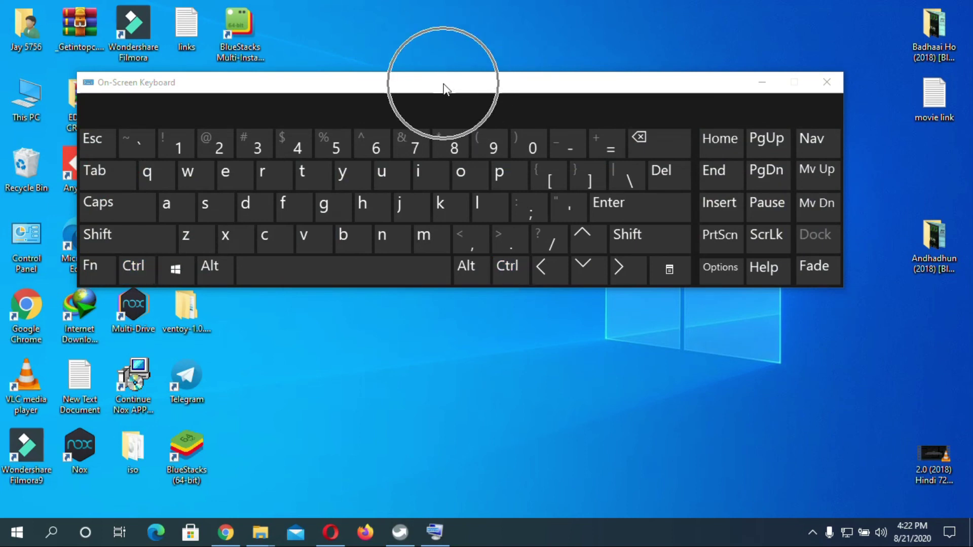
key("ctrl")
key("ctrl")
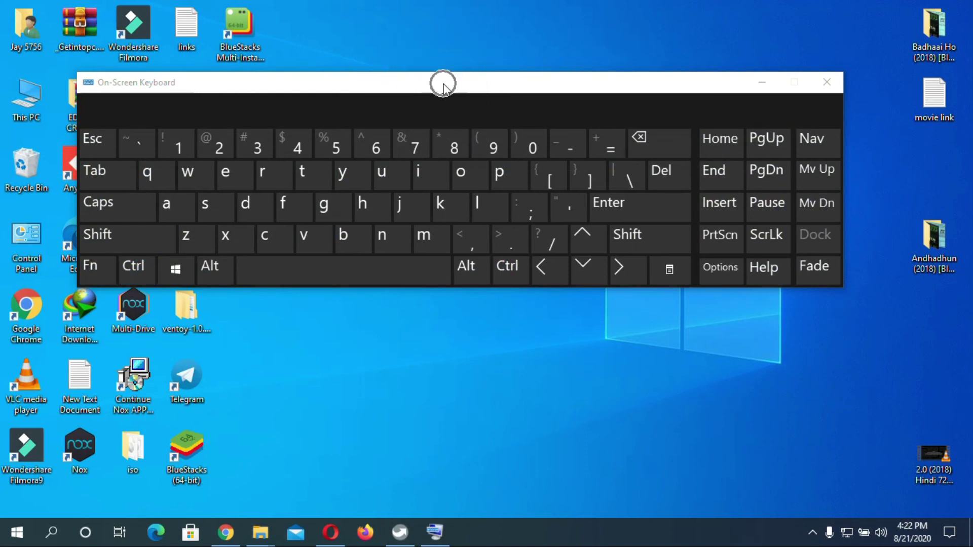
left_click_drag(445, 89, 506, 163)
right_click(546, 57)
left_click(612, 98)
right_click(545, 38)
left_click(614, 81)
right_click(532, 36)
left_click(582, 75)
right_click(535, 35)
left_click(598, 78)
right_click(531, 44)
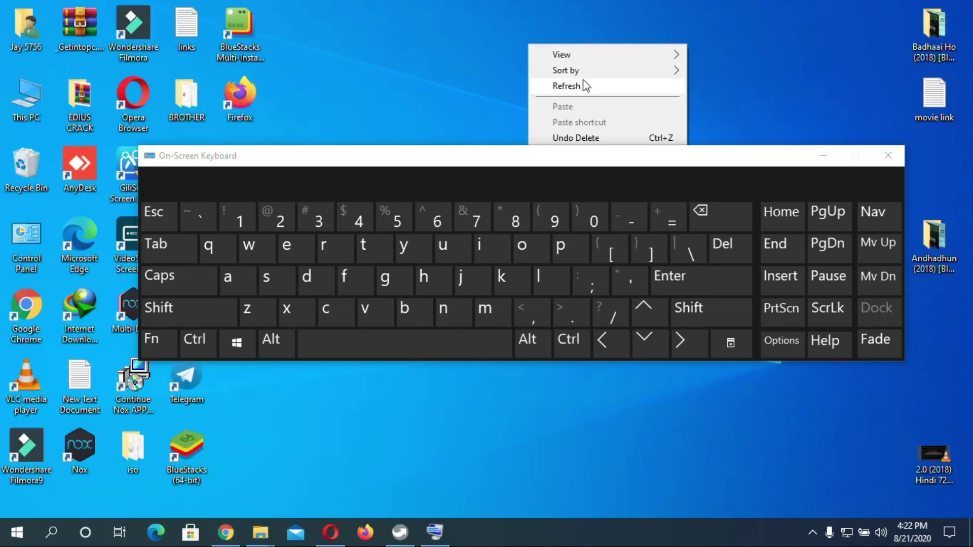
left_click(583, 81)
right_click(546, 39)
left_click(604, 81)
right_click(534, 35)
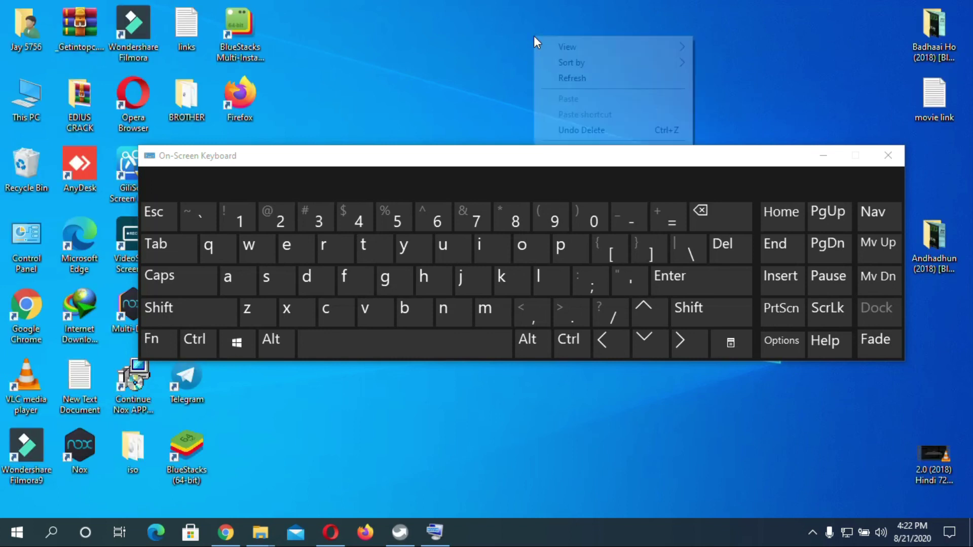
left_click(606, 78)
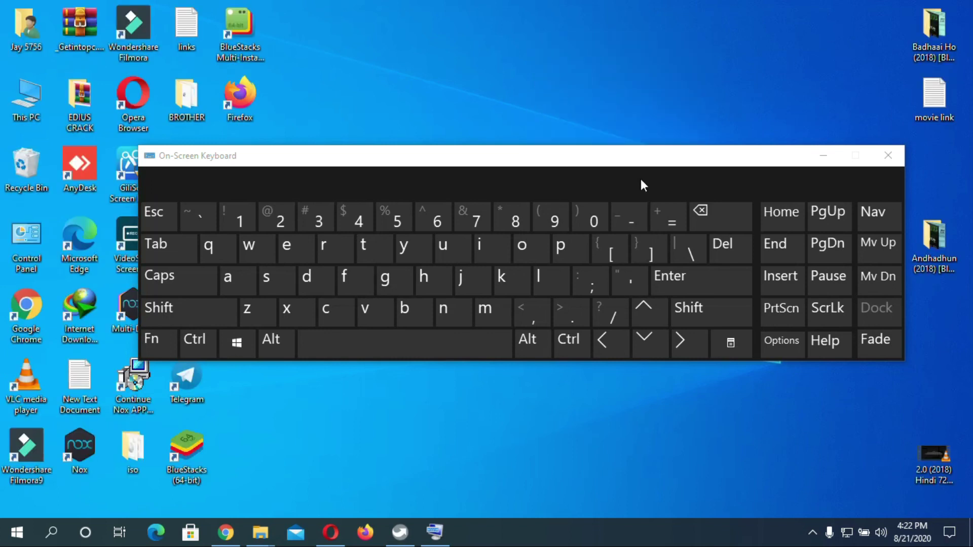
- Minimize the On-Screen Keyboard and bring up the PortableApps.com launcher with its list of installed apps
left_click(815, 157)
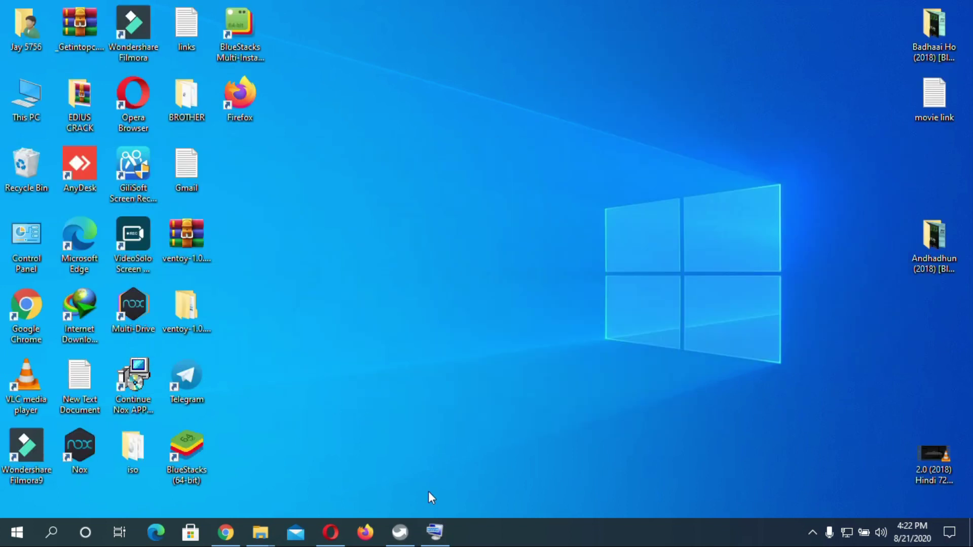
left_click(405, 528)
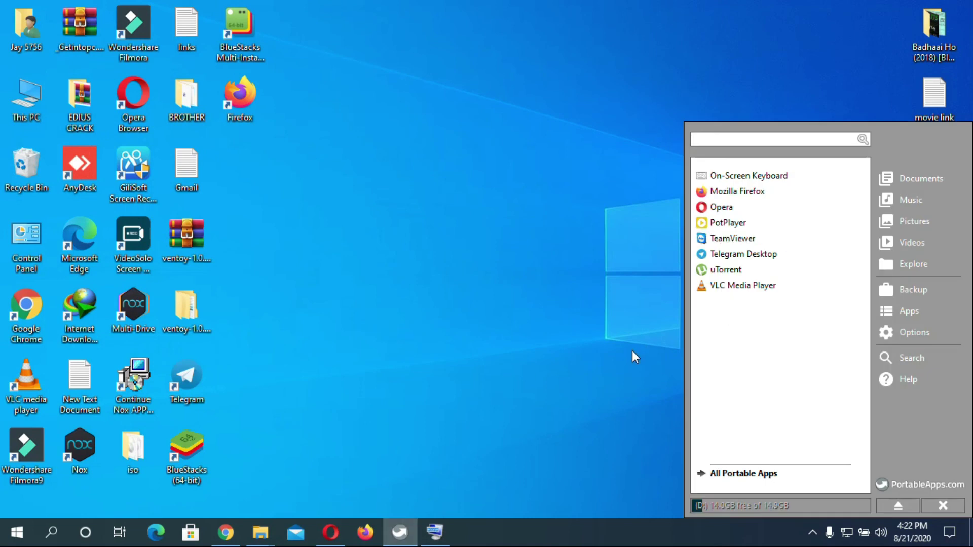